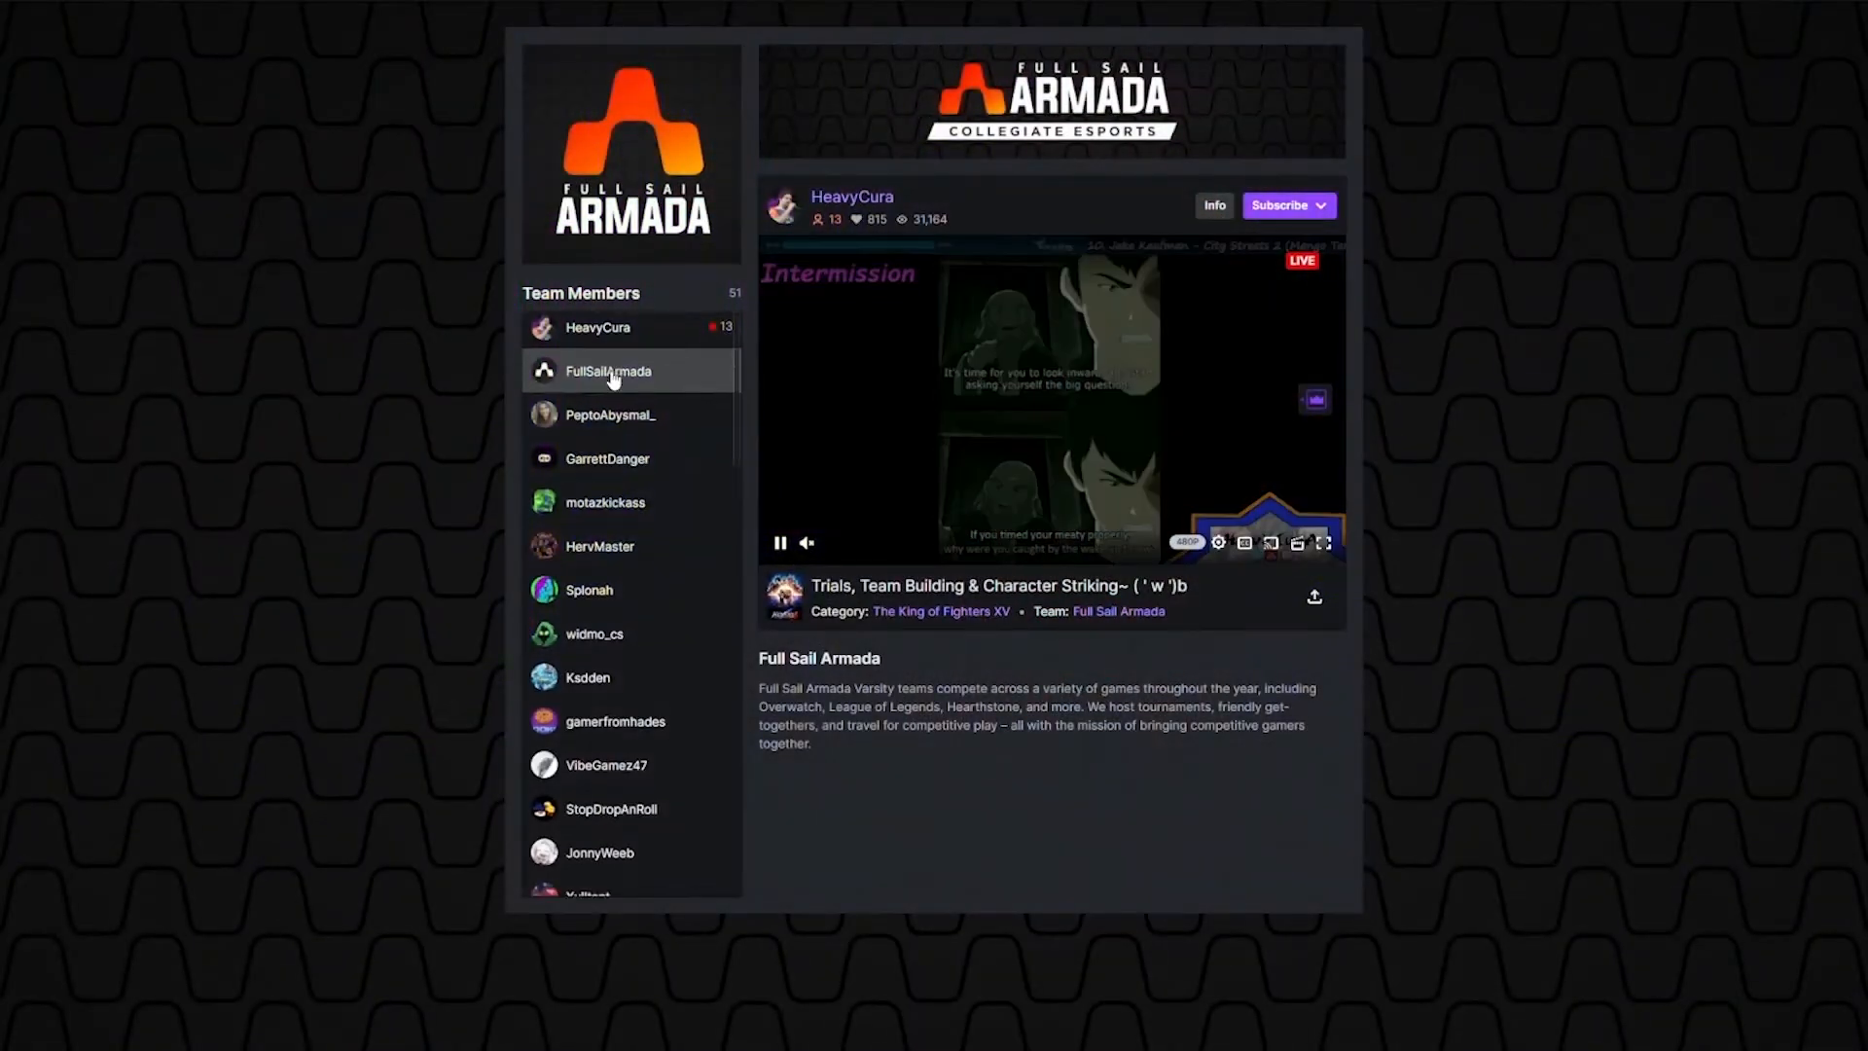
scroll(623, 397, "down", 5)
scroll(628, 394, "down", 8)
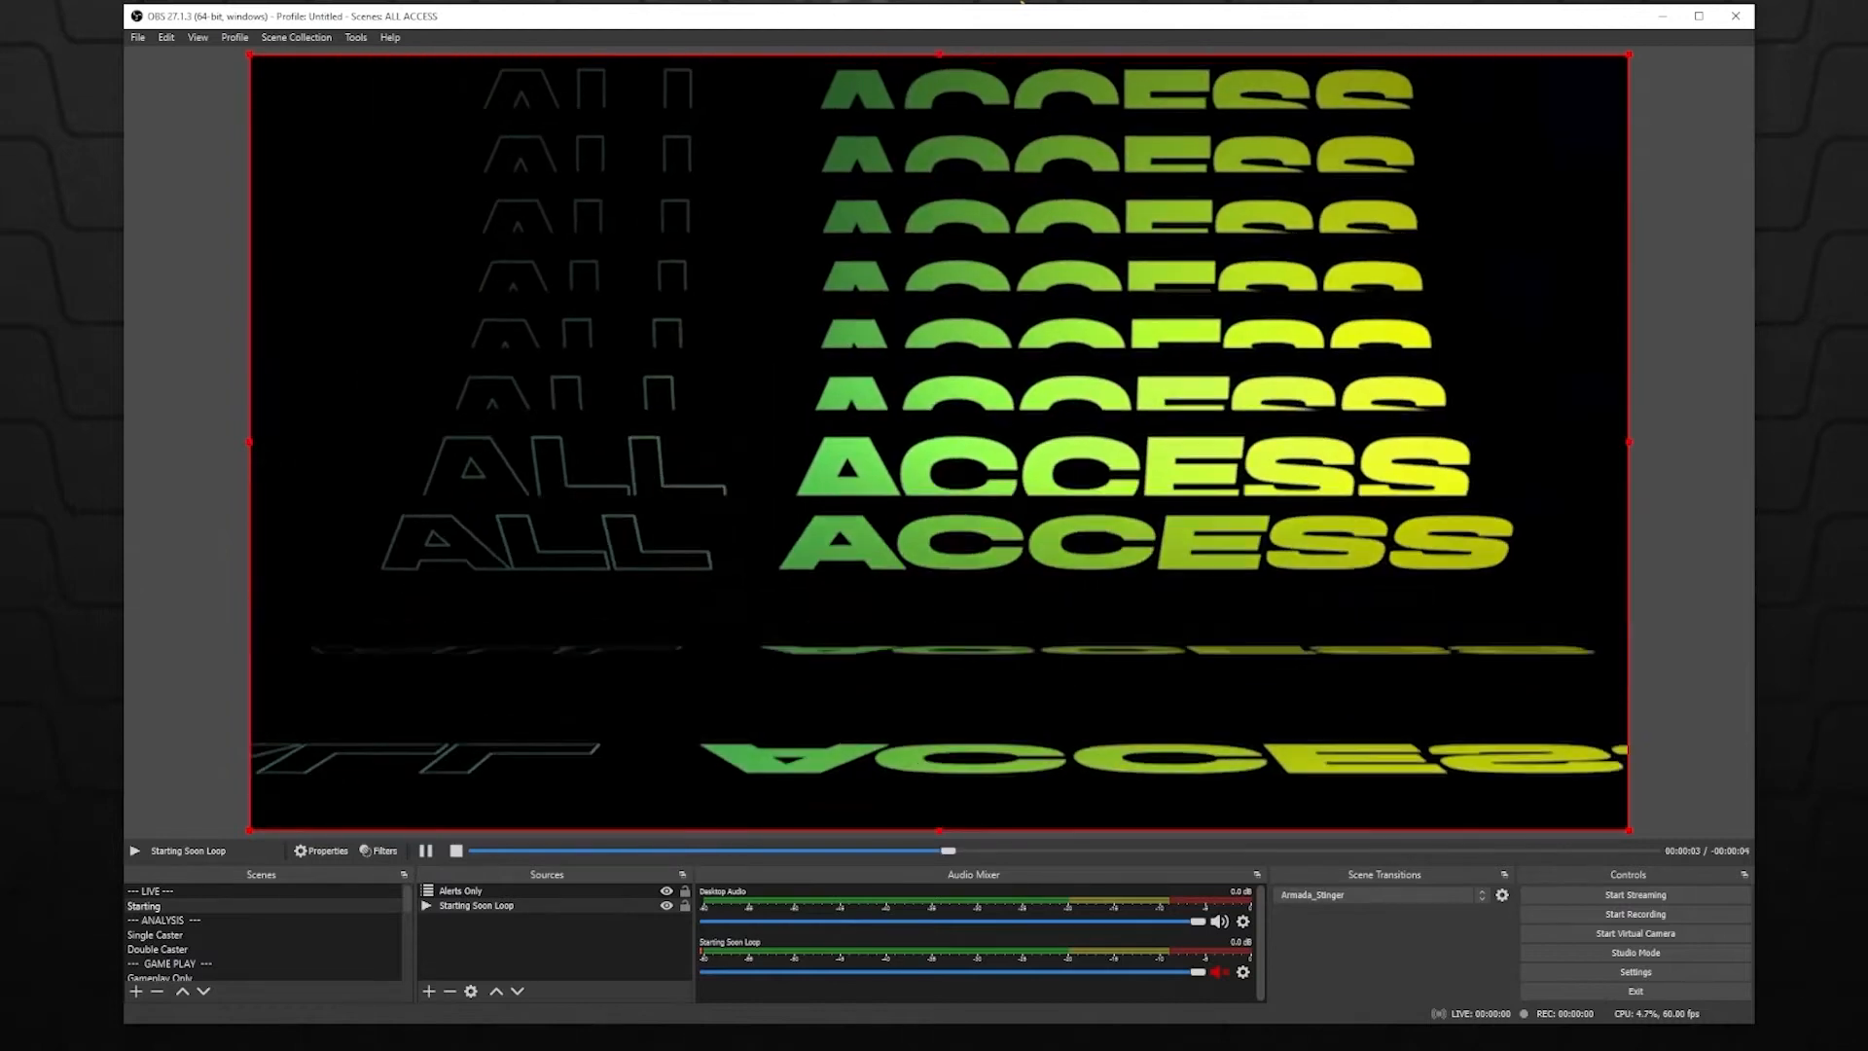
Look through the whole scene list, from the LIVE section to the scenes under Do Not Use
scroll(285, 948, "down", 3)
scroll(272, 944, "up", 3)
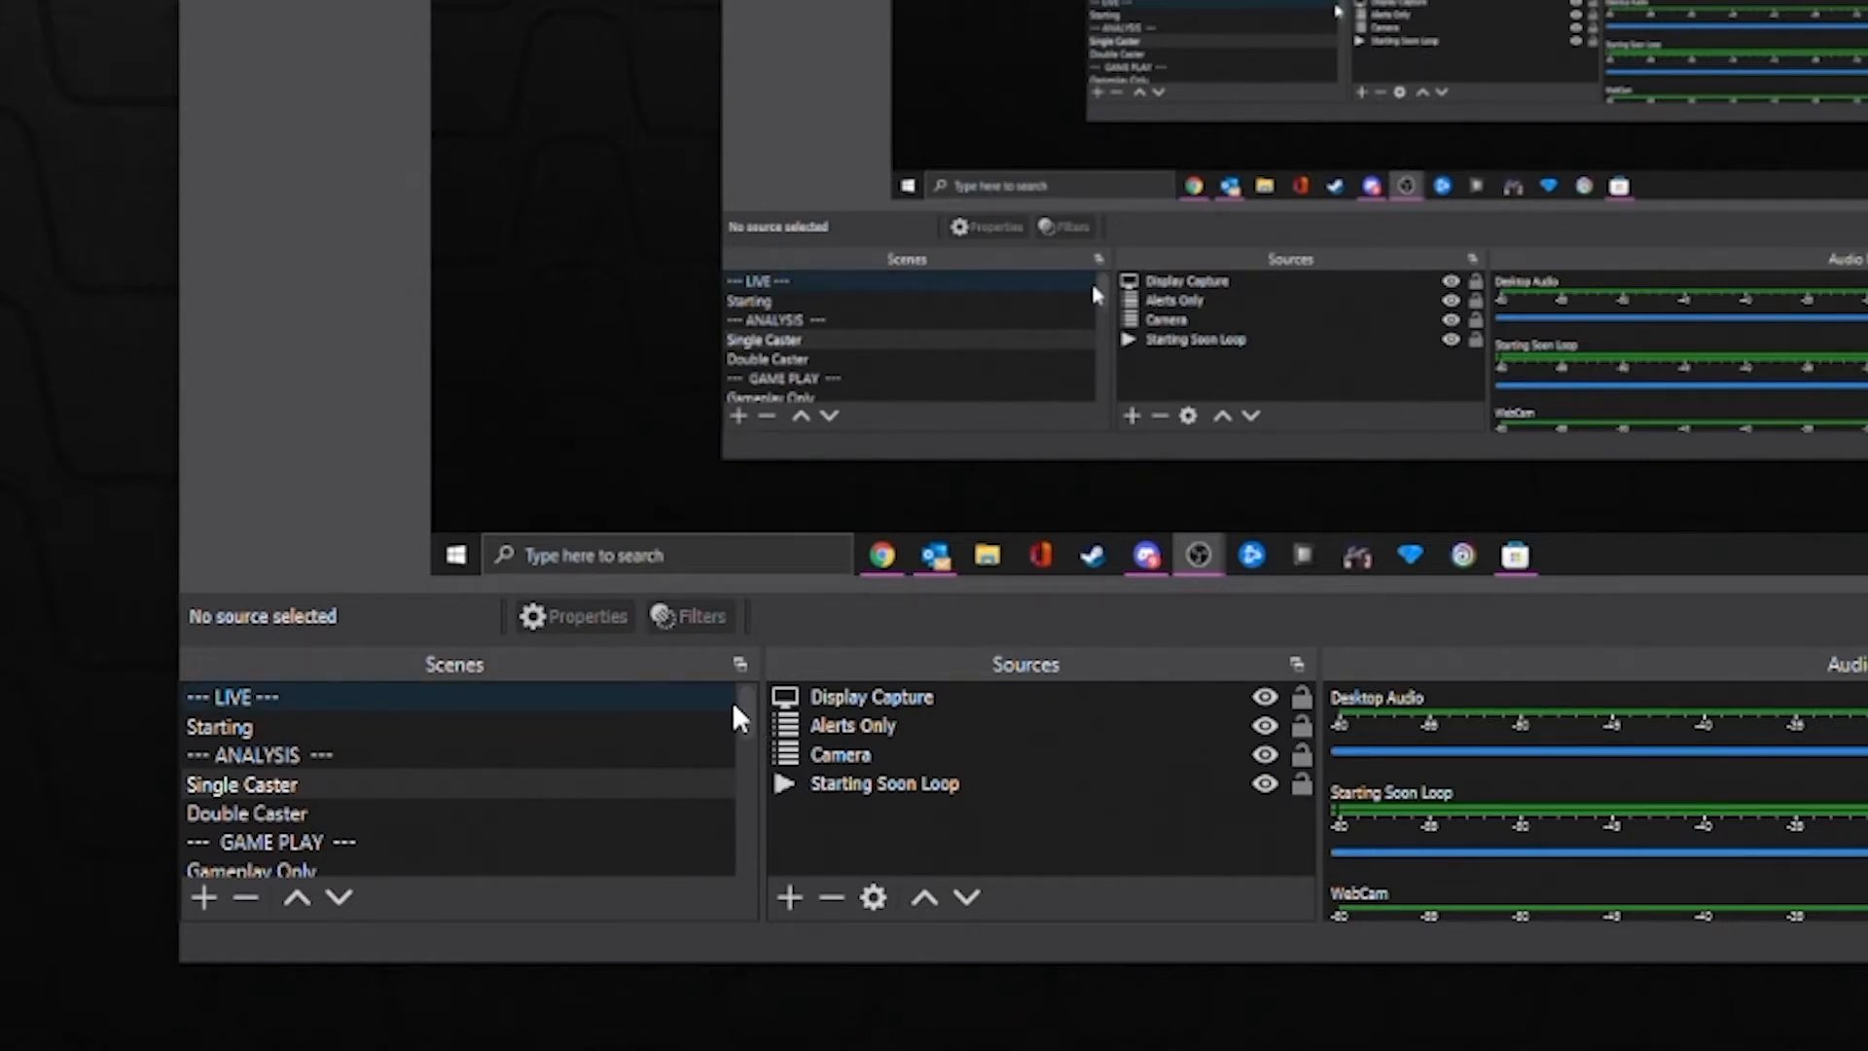
left_click(742, 700)
left_click_drag(741, 701, 726, 851)
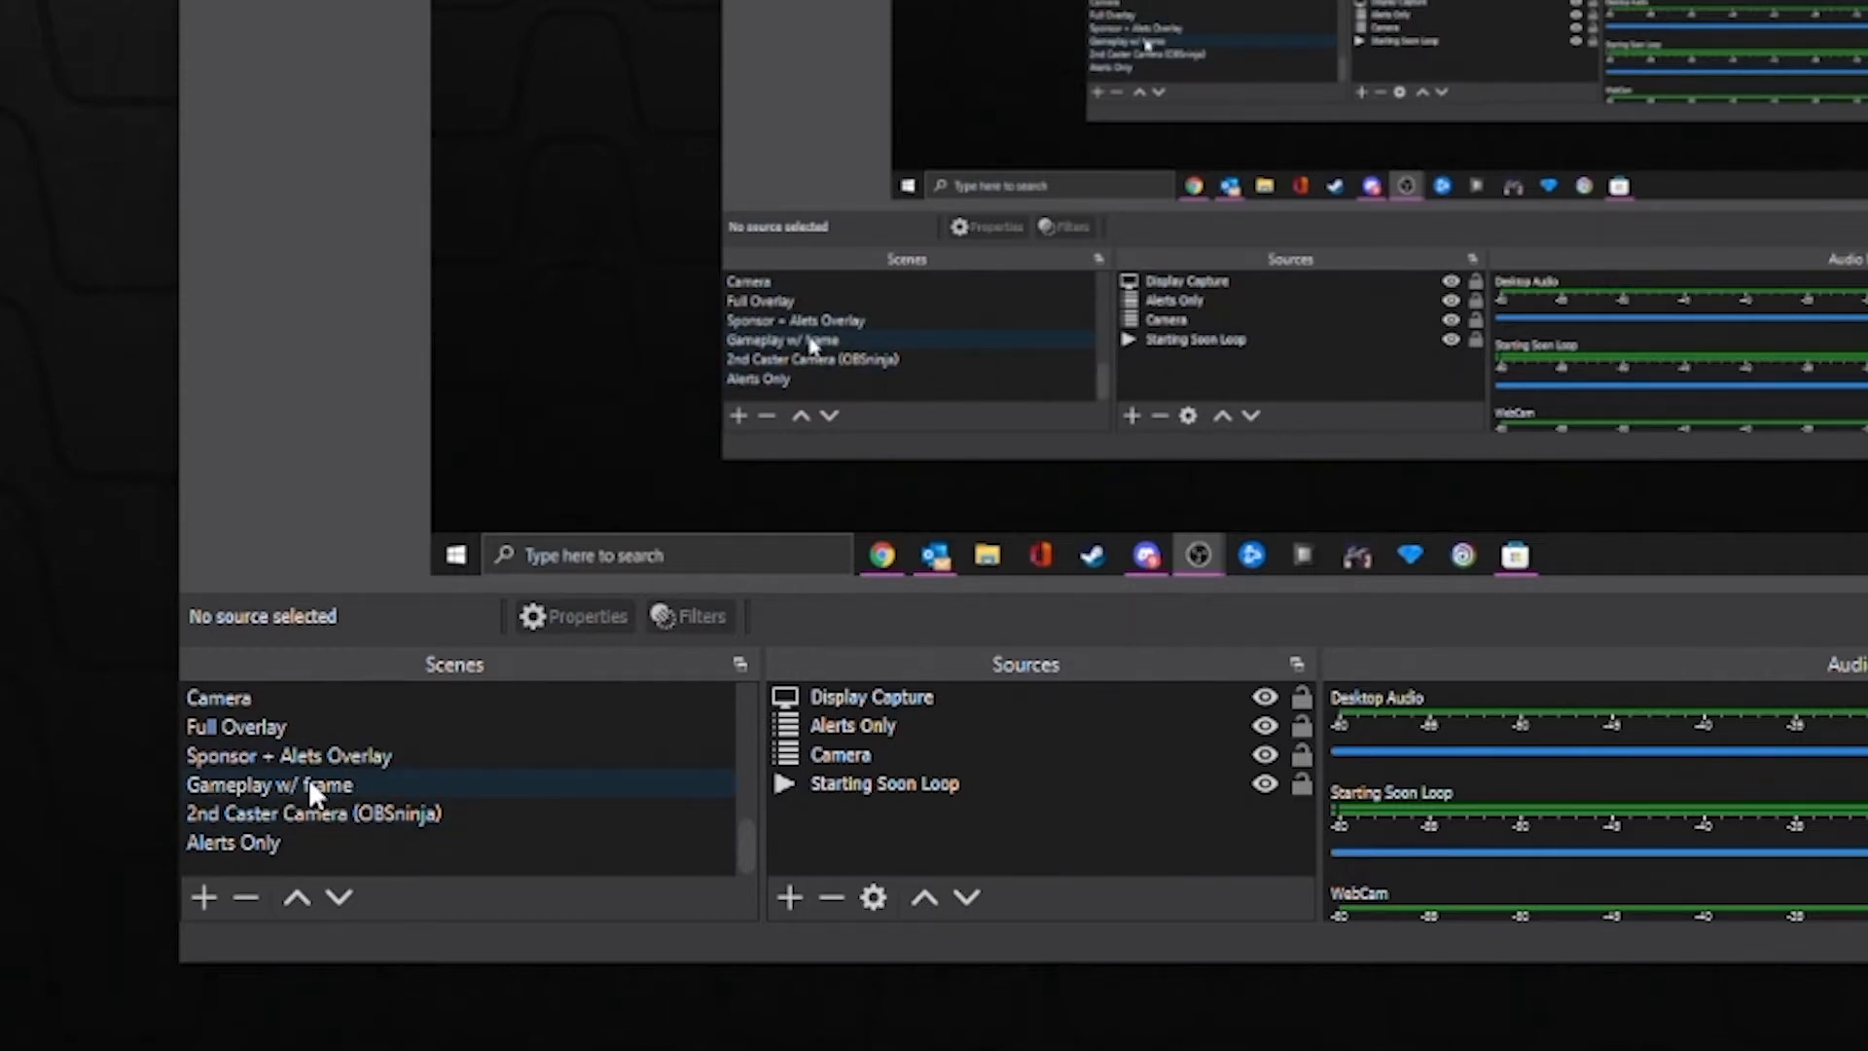
left_click_drag(744, 847, 748, 848)
left_click_drag(745, 839, 735, 779)
scroll(324, 824, "down", 1)
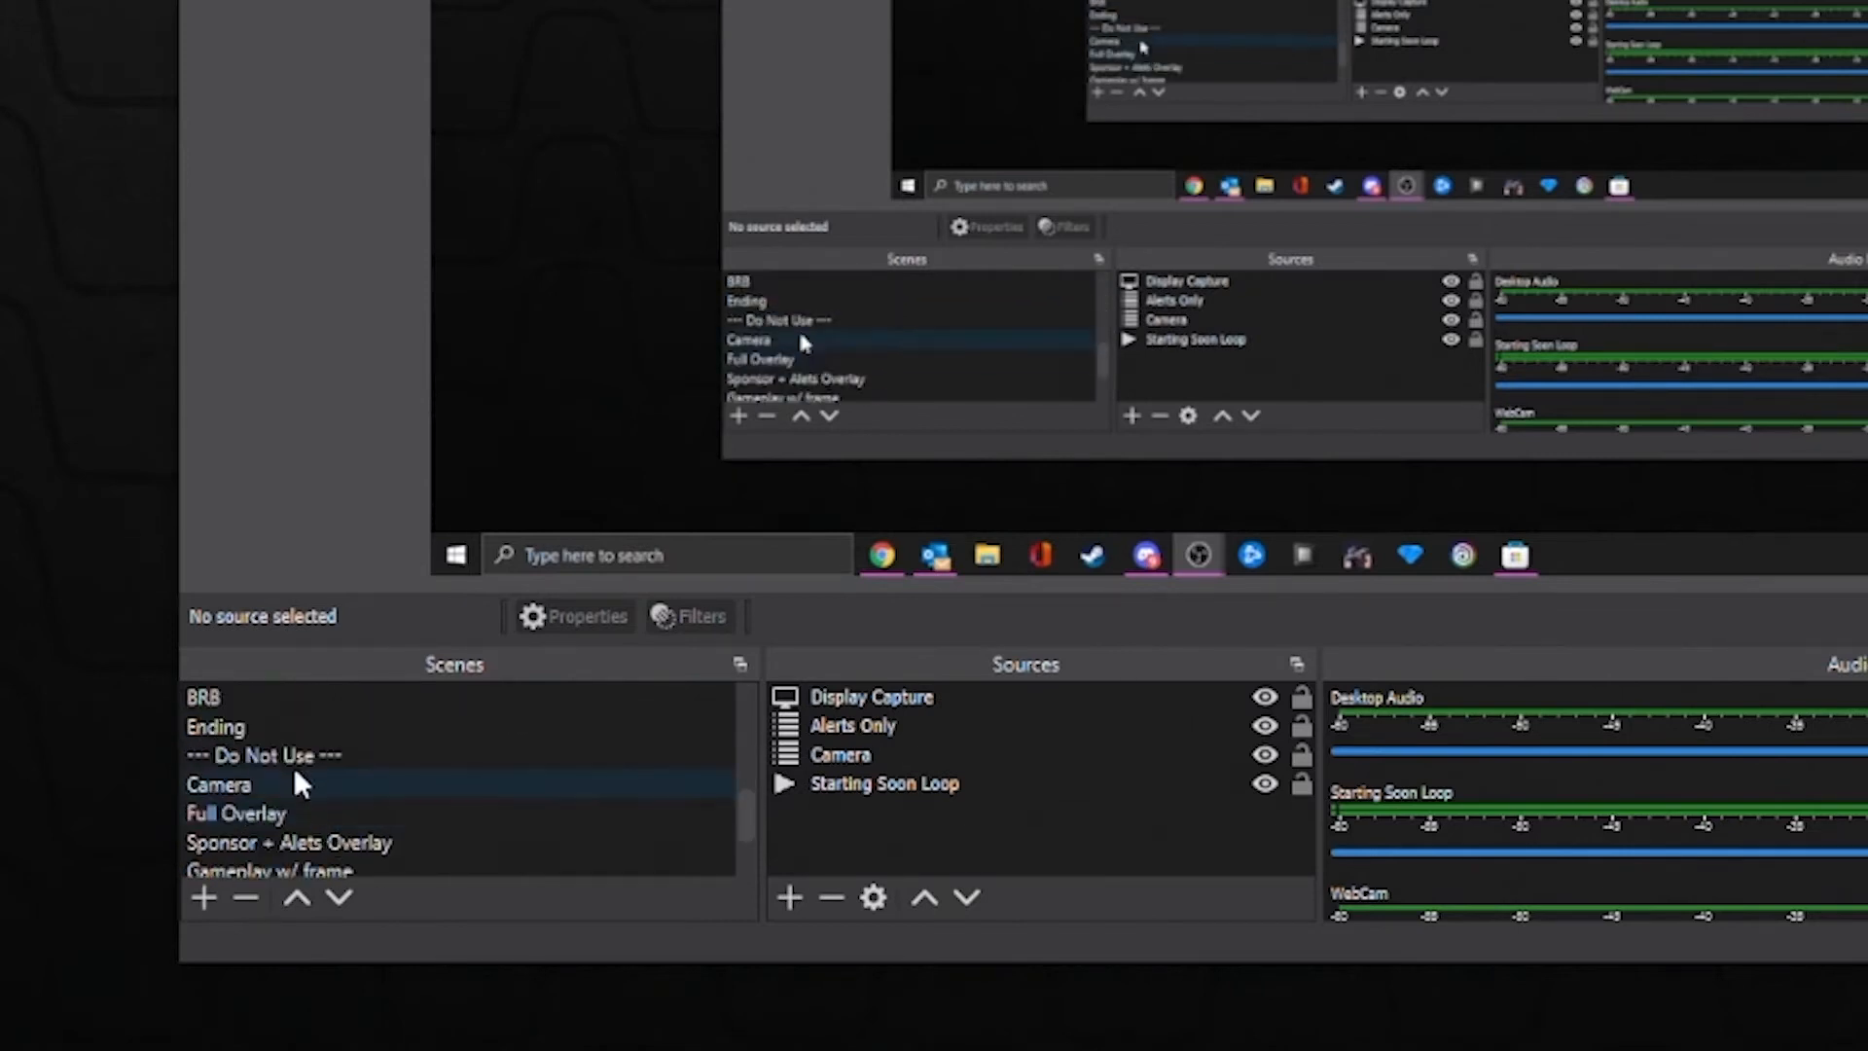
scroll(290, 793, "down", 1)
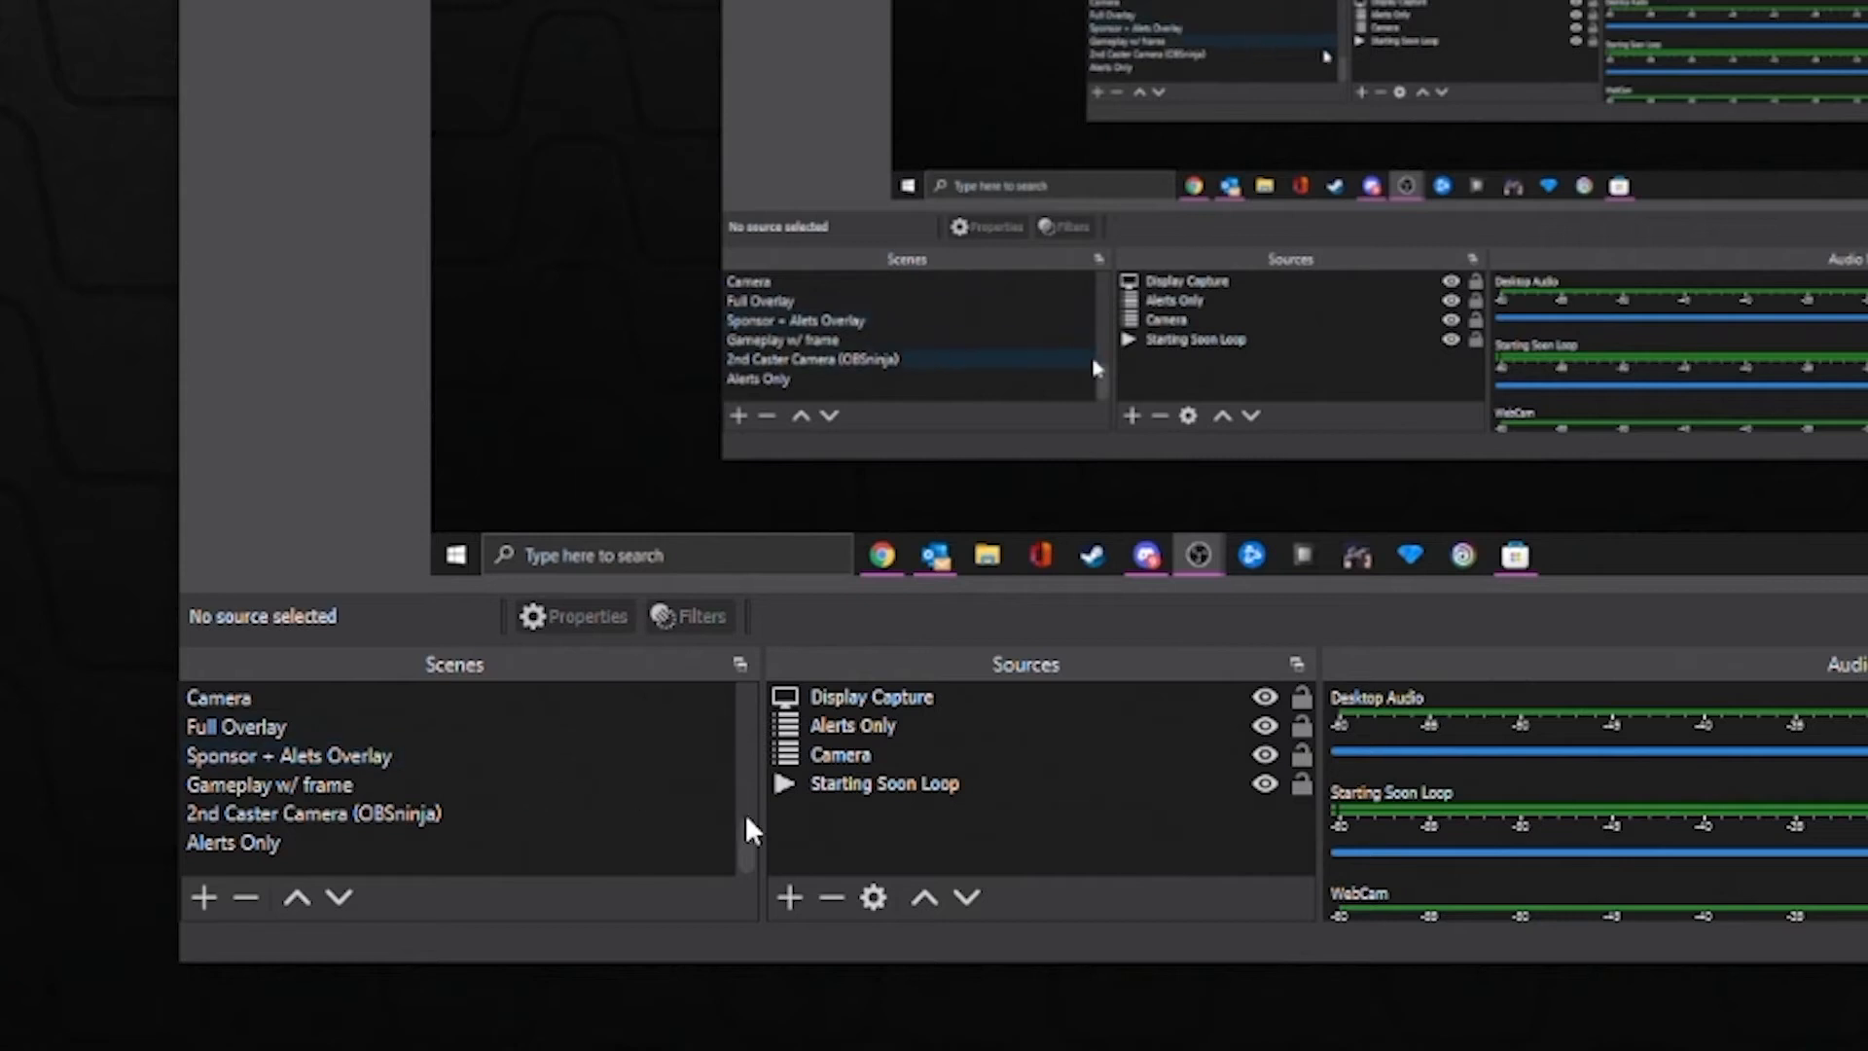
scroll(360, 774, "up", 3)
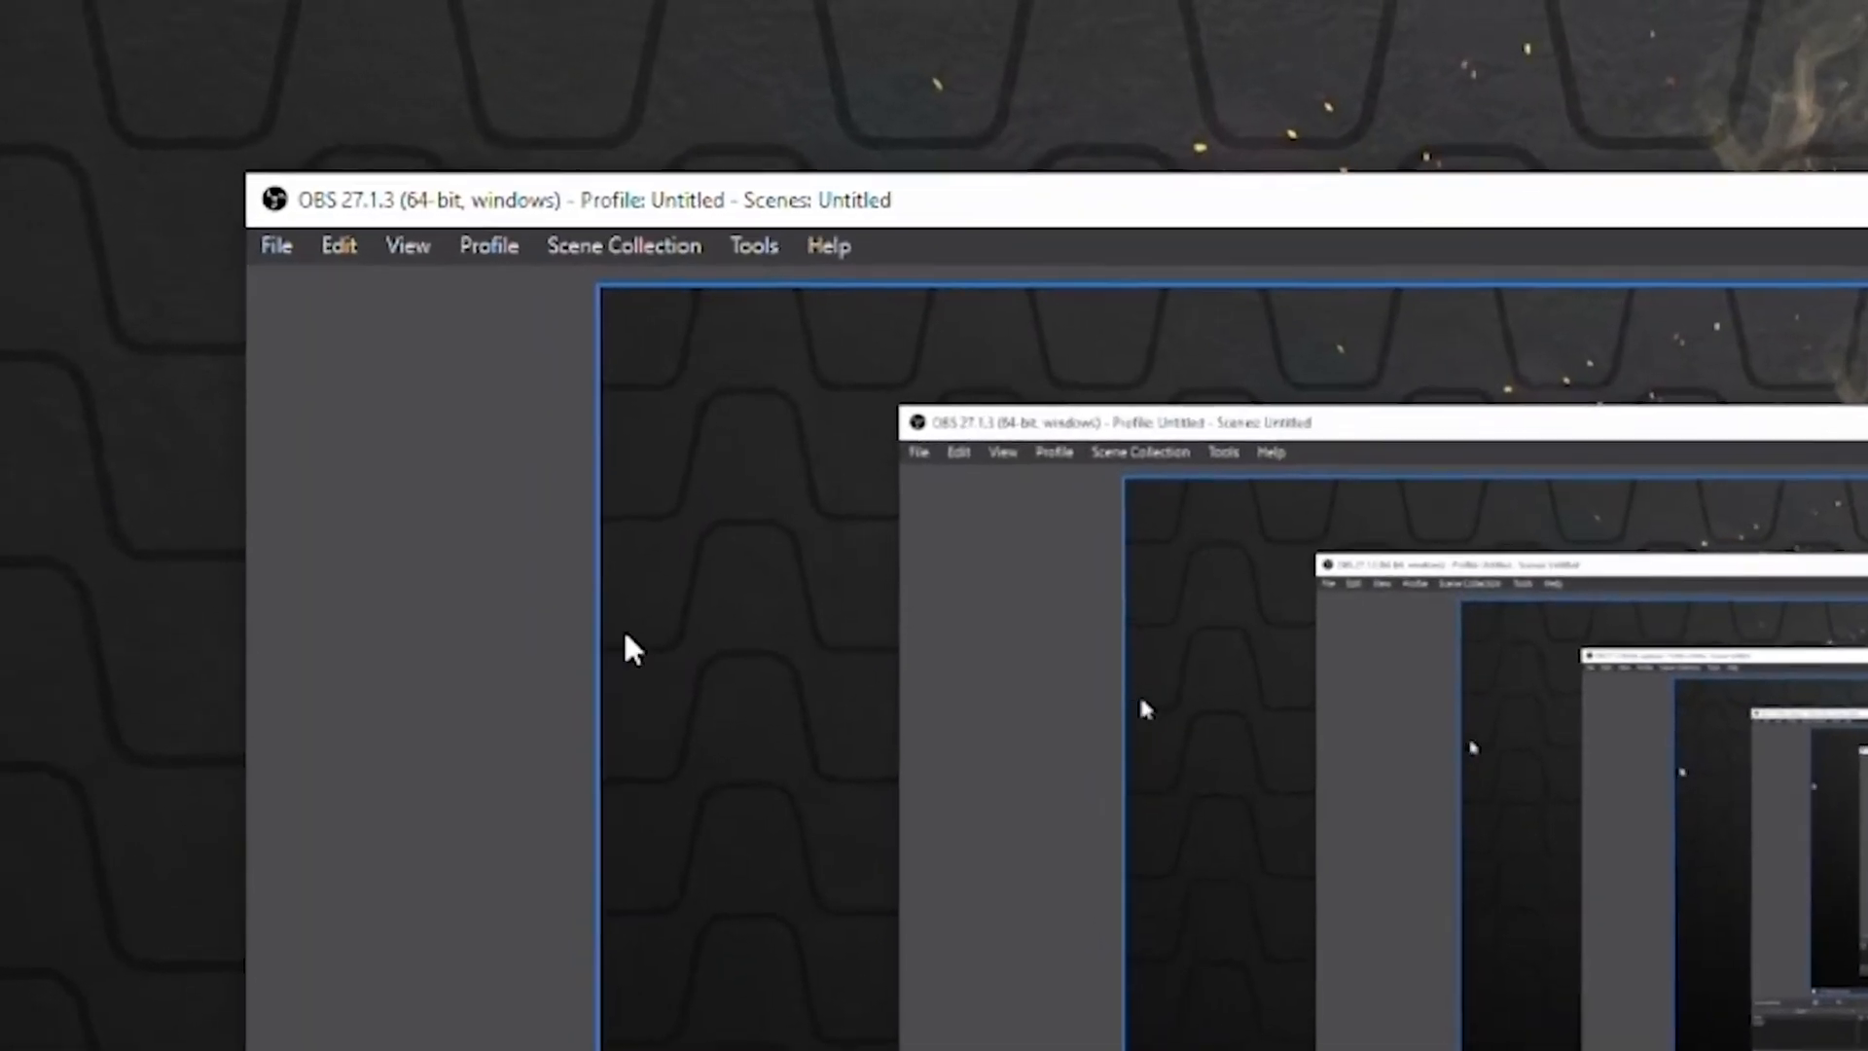
Switch to the Armada Casters 2 scene collection and deselect the display capture source
left_click(574, 248)
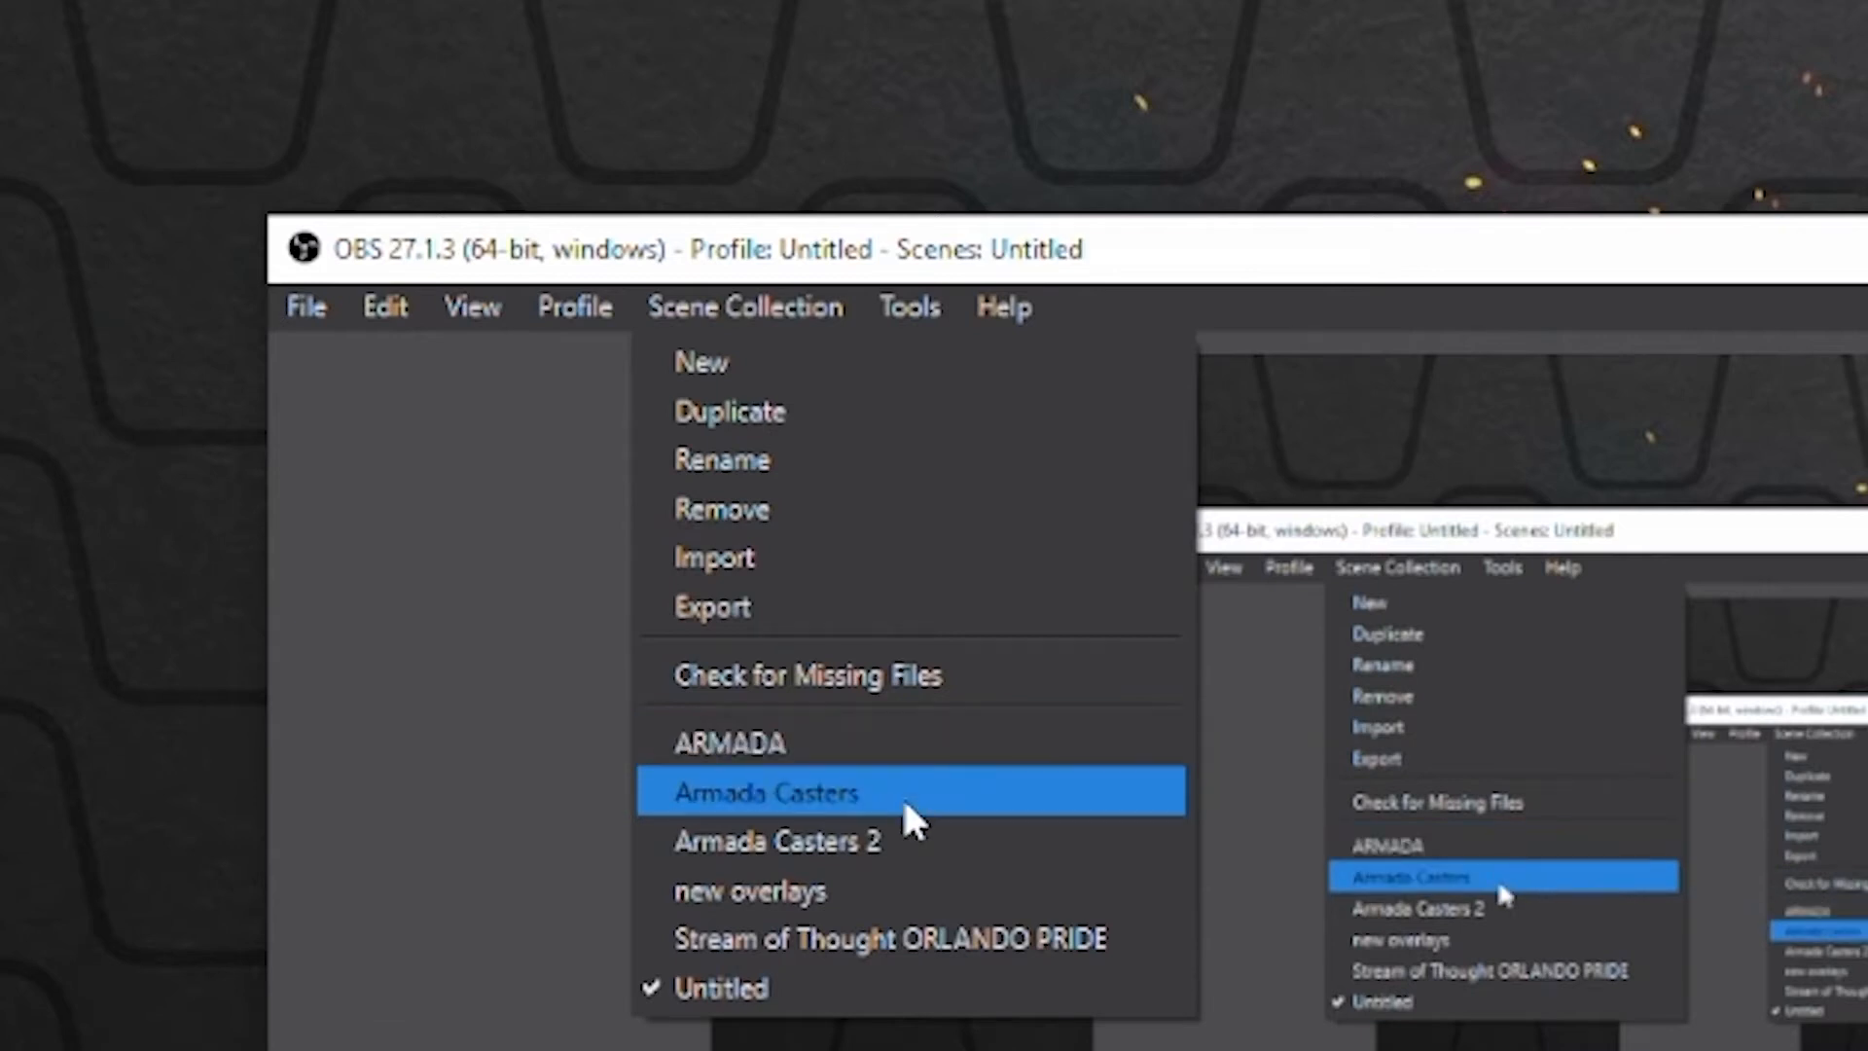
left_click(905, 841)
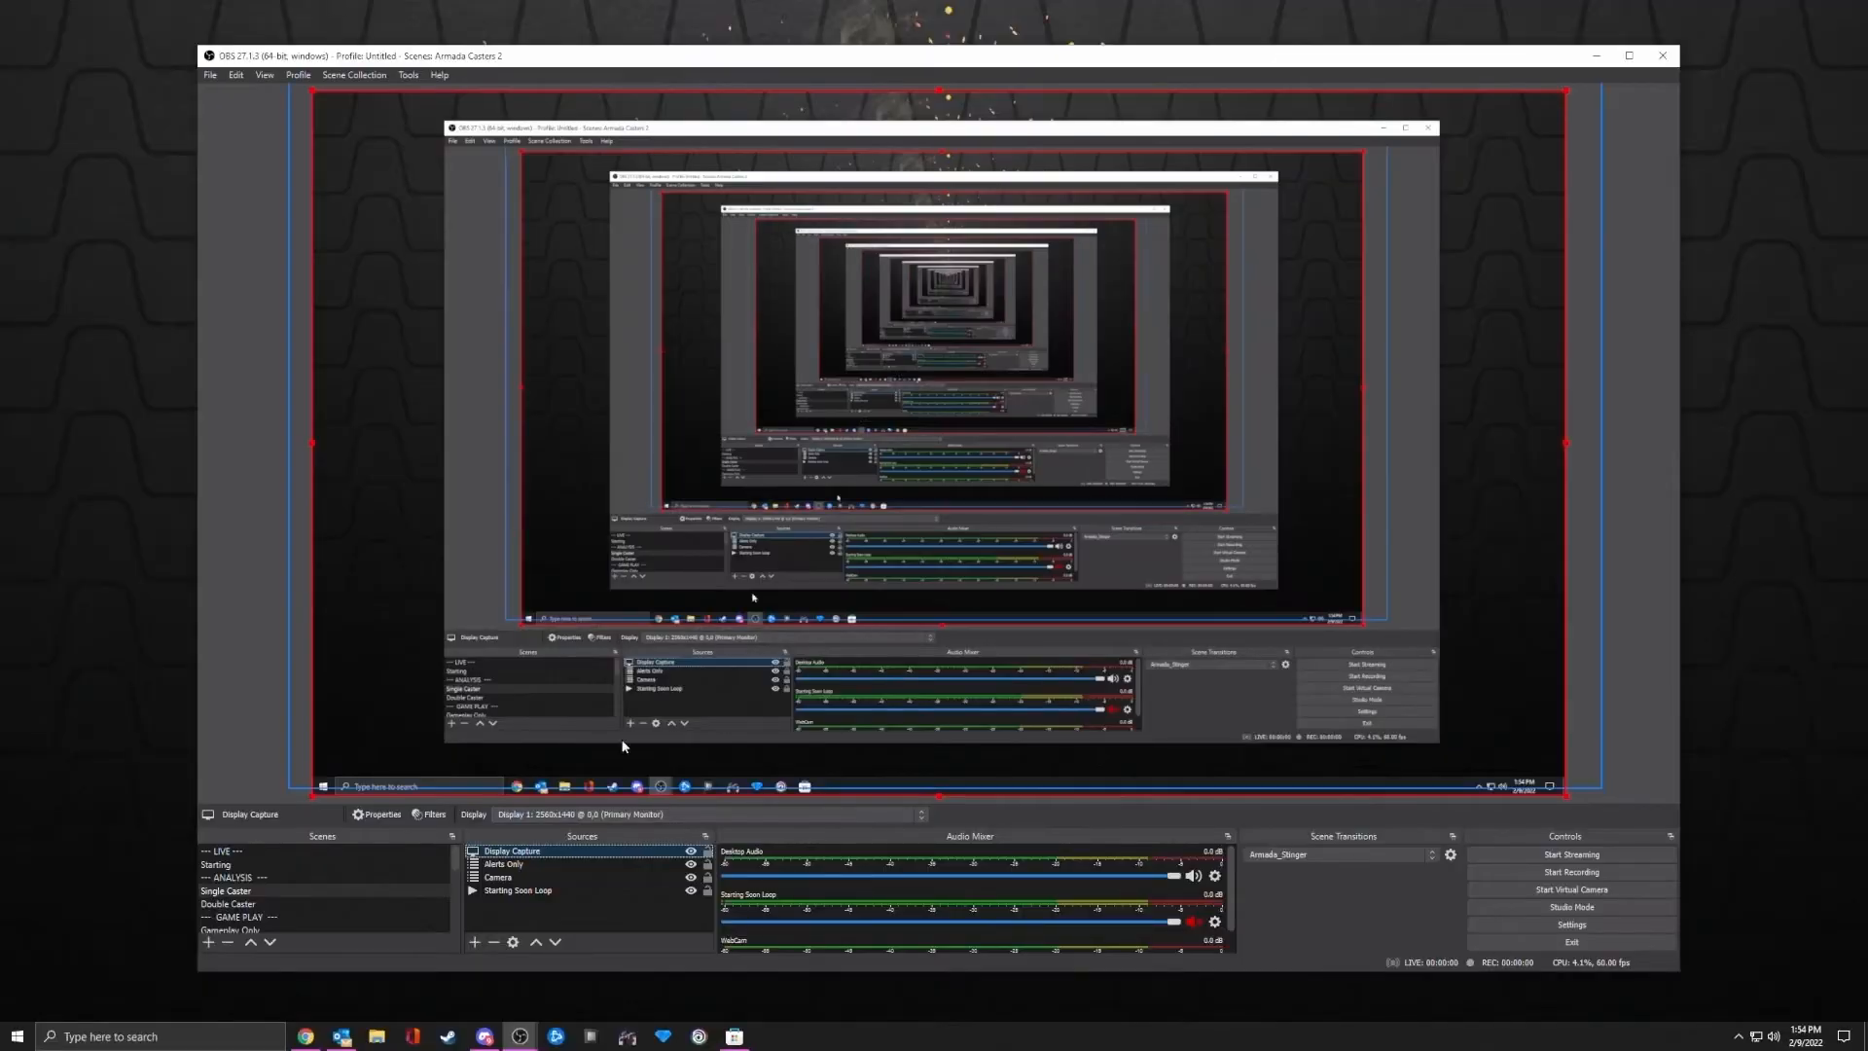
left_click(589, 924)
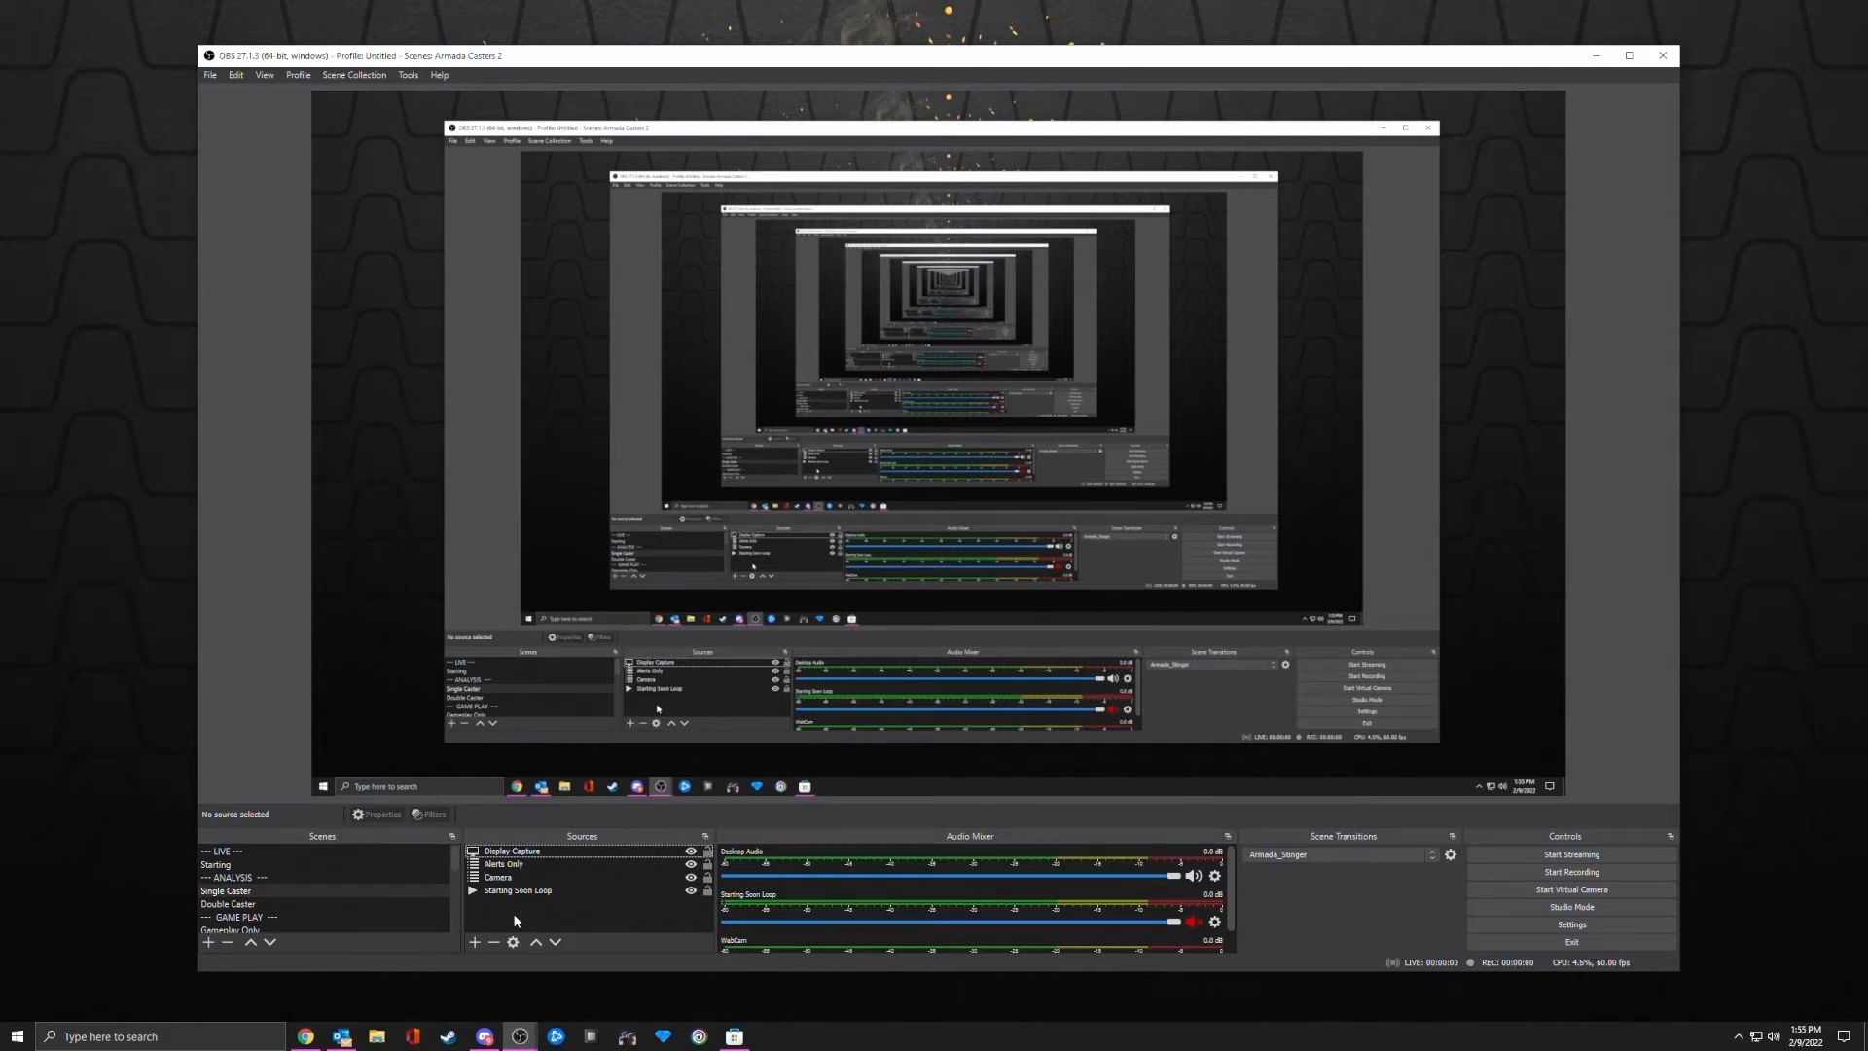
Examine the gameplay, intermission and Do Not Use scenes in the Armada Casters 2 collection
left_click_drag(452, 858, 451, 878)
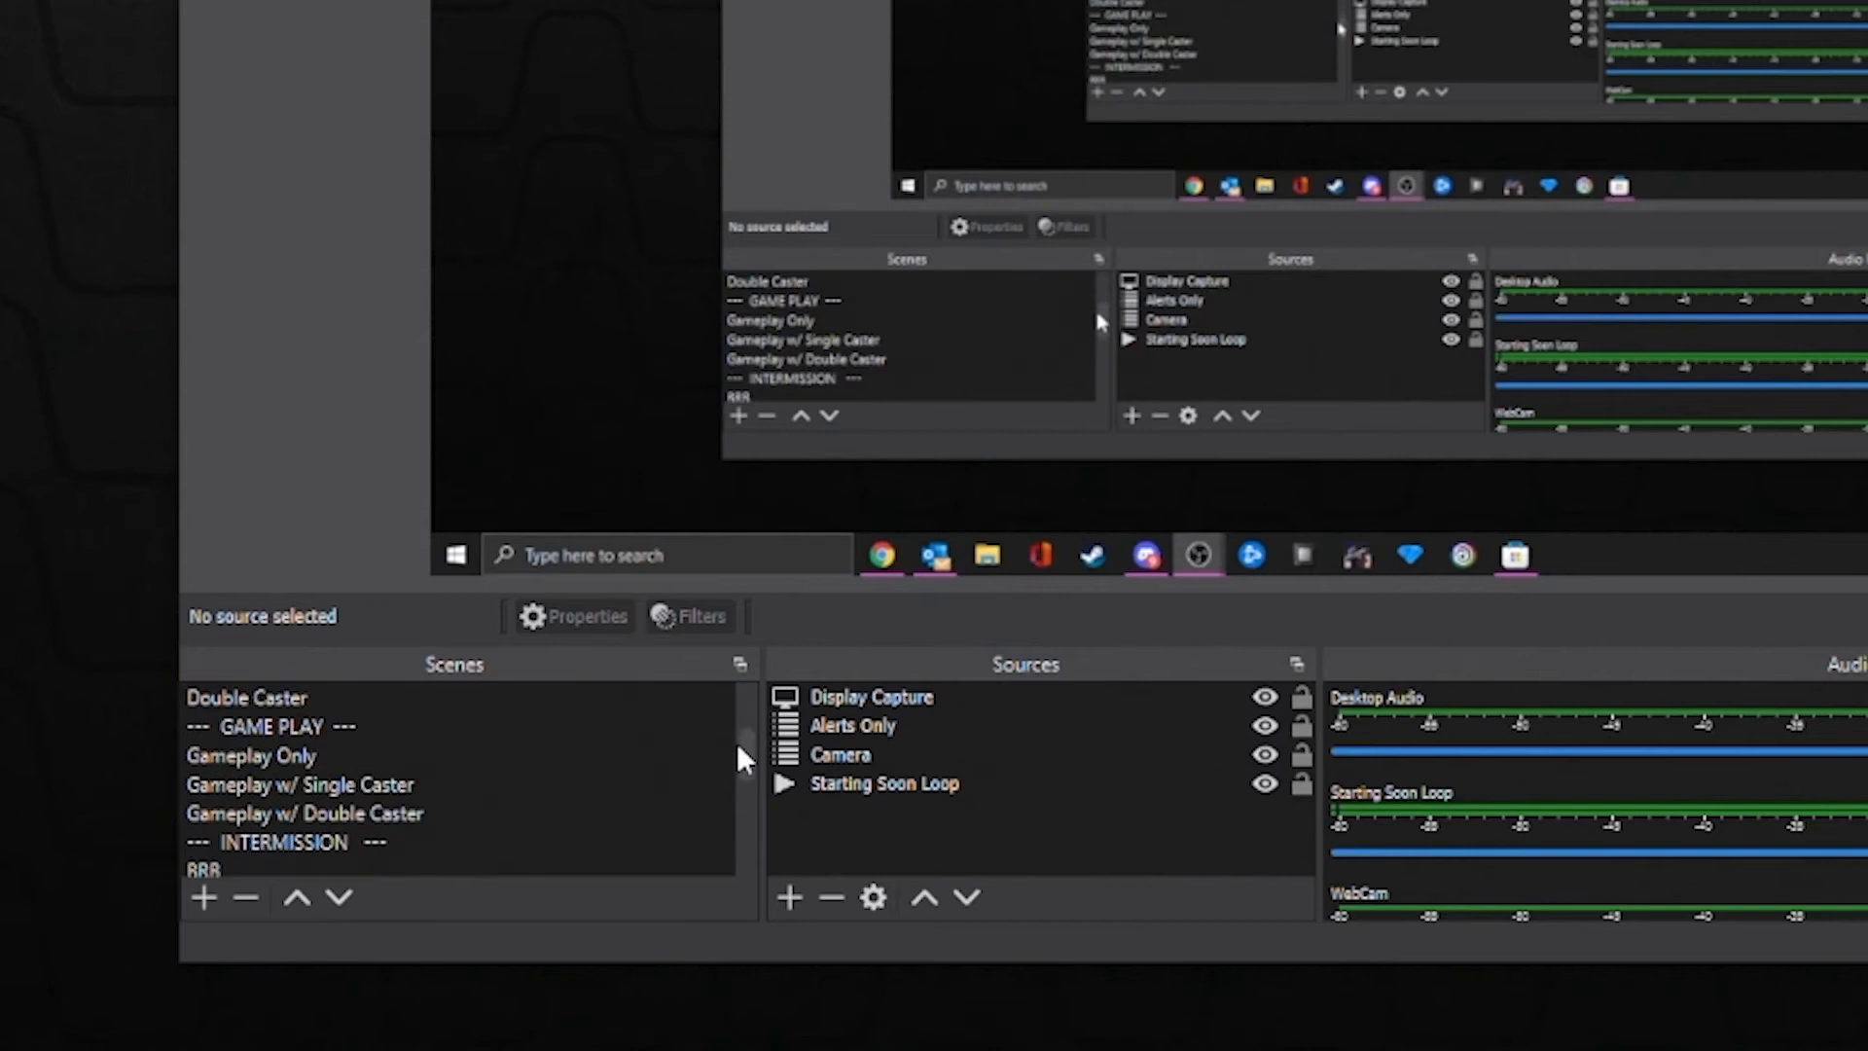
left_click_drag(737, 762, 729, 832)
left_click(287, 812)
left_click(309, 788)
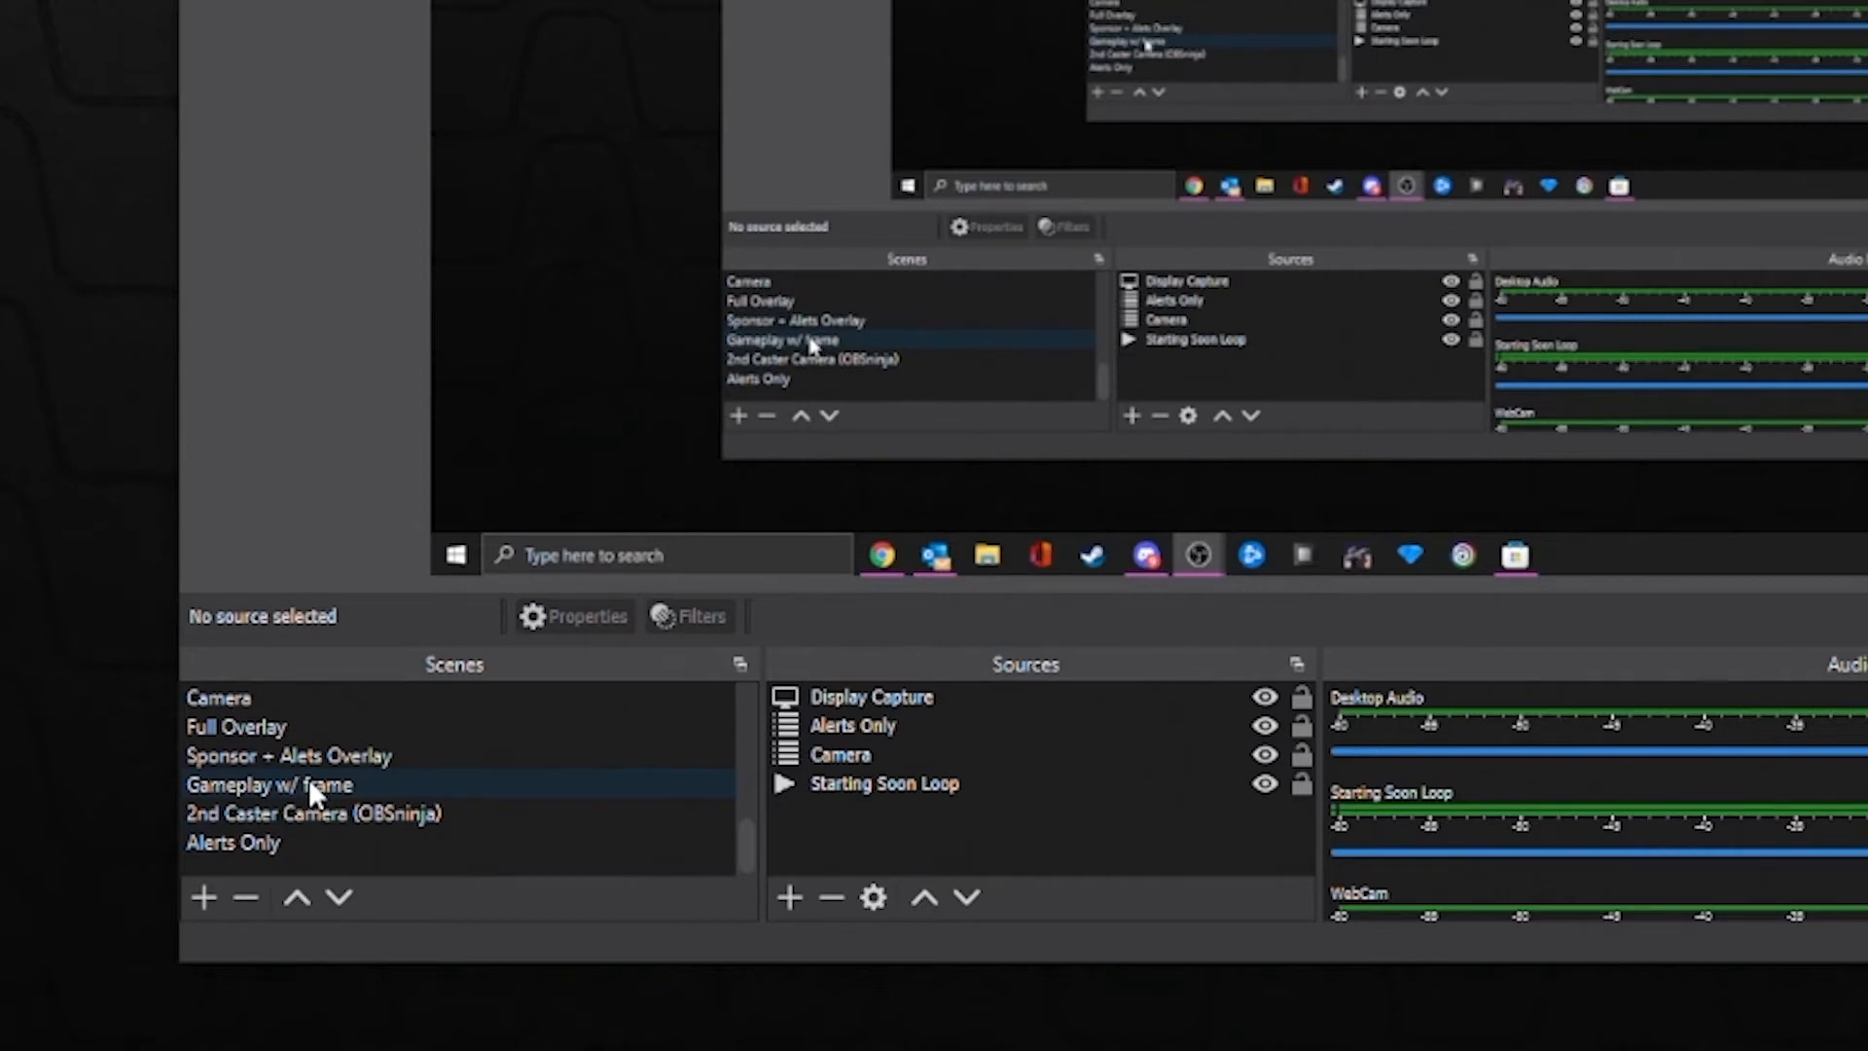
left_click_drag(743, 841, 748, 849)
scroll(370, 817, "up", 5)
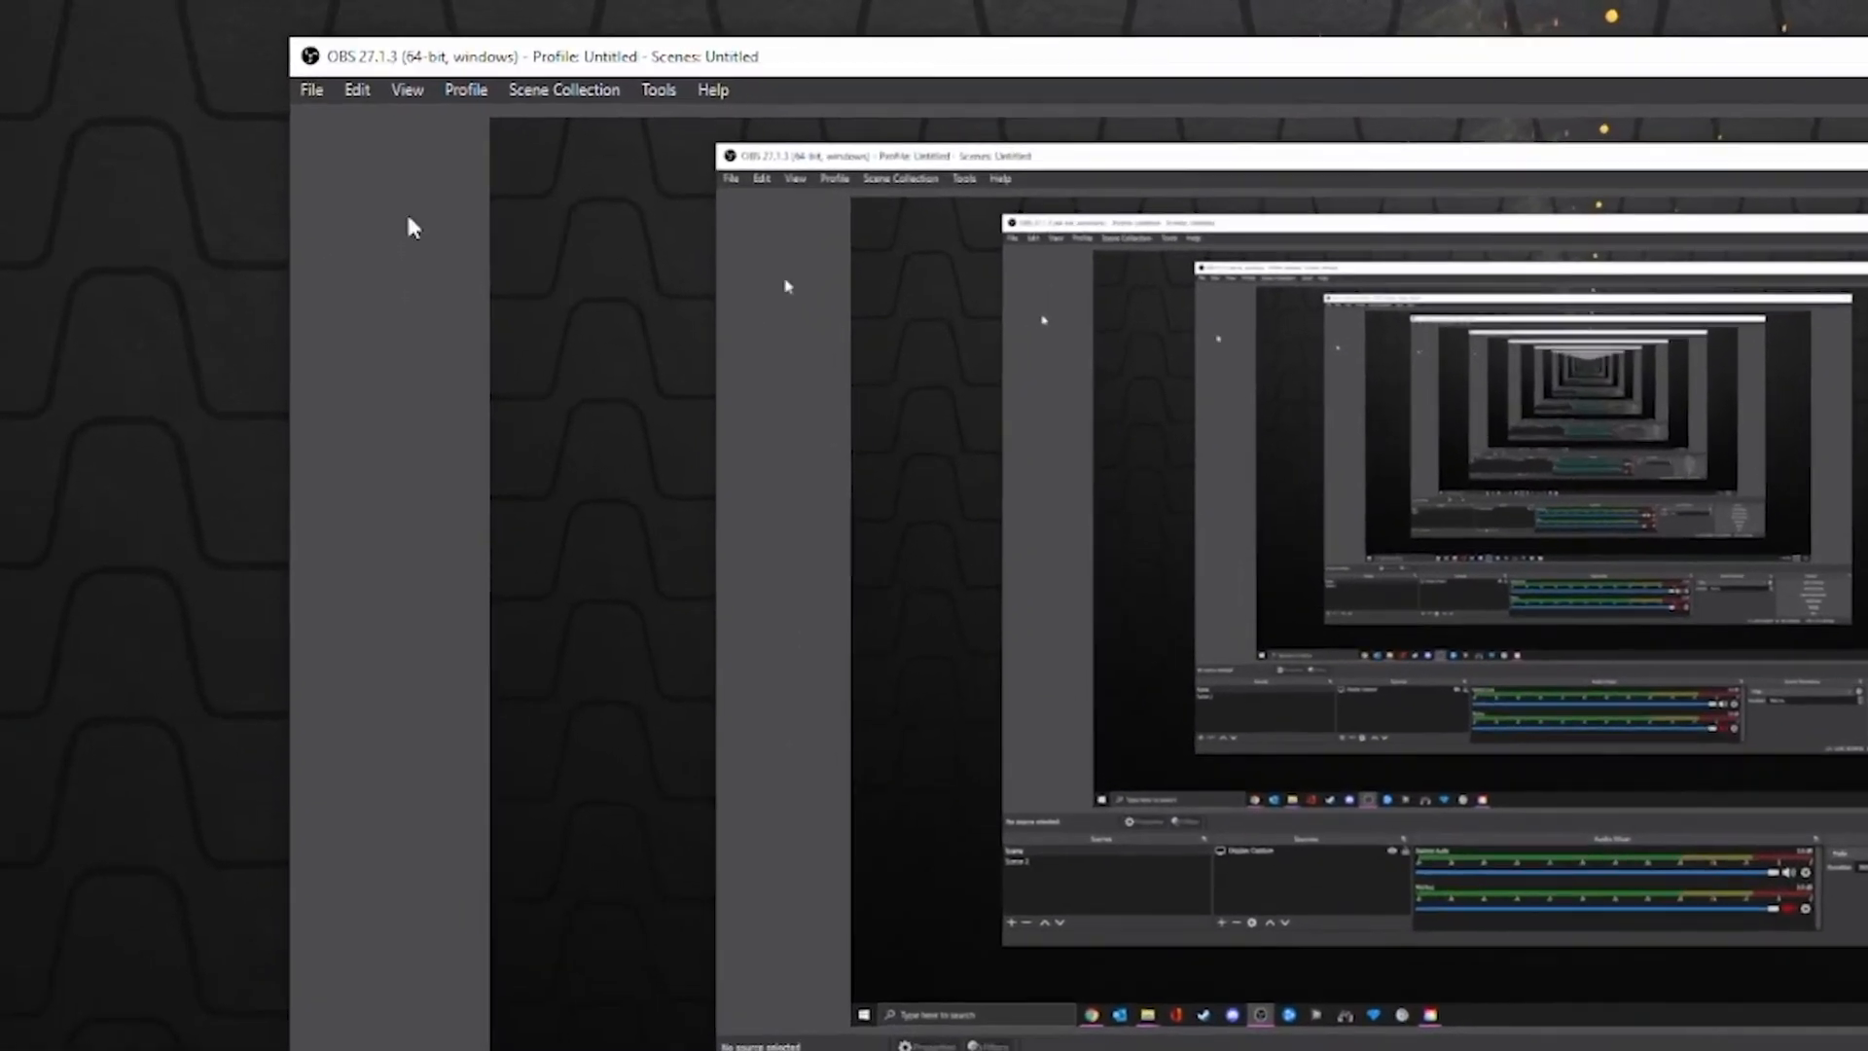
Export the current scene collection as a JSON file named ARMADA CASTERS 3
left_click(334, 54)
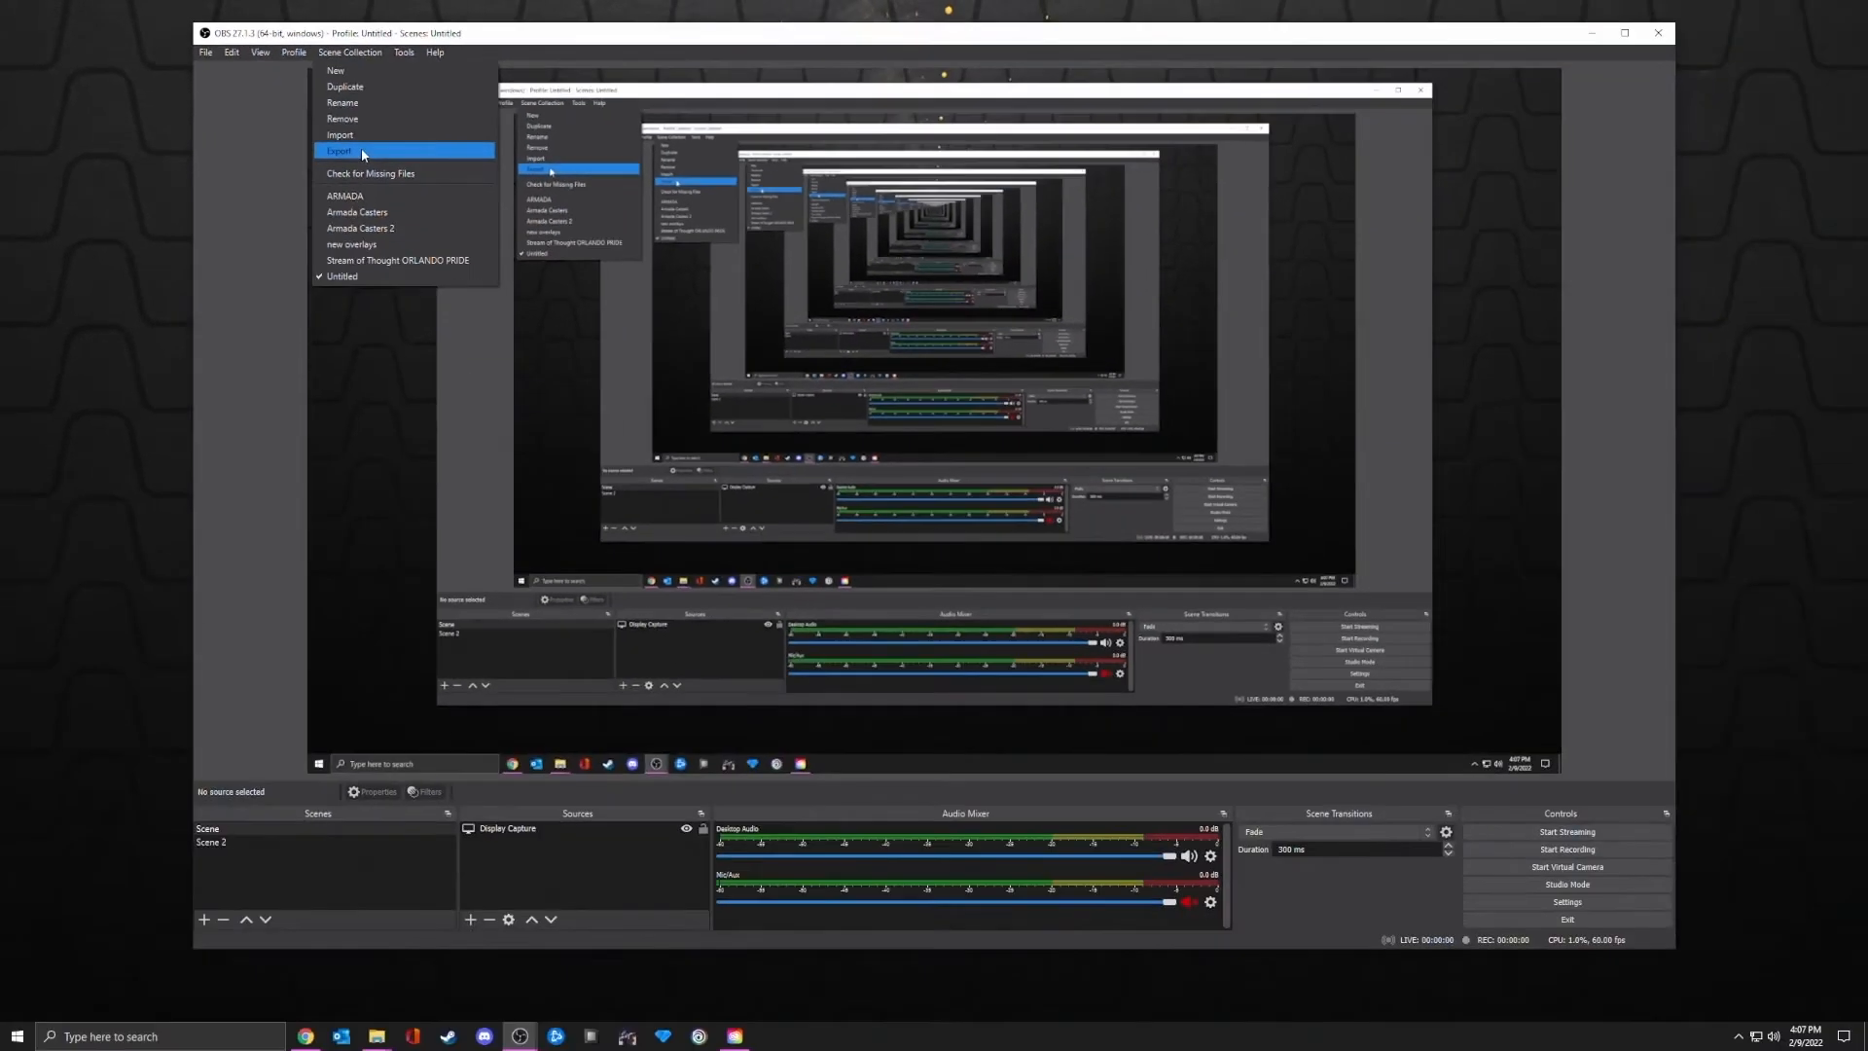
left_click(527, 236)
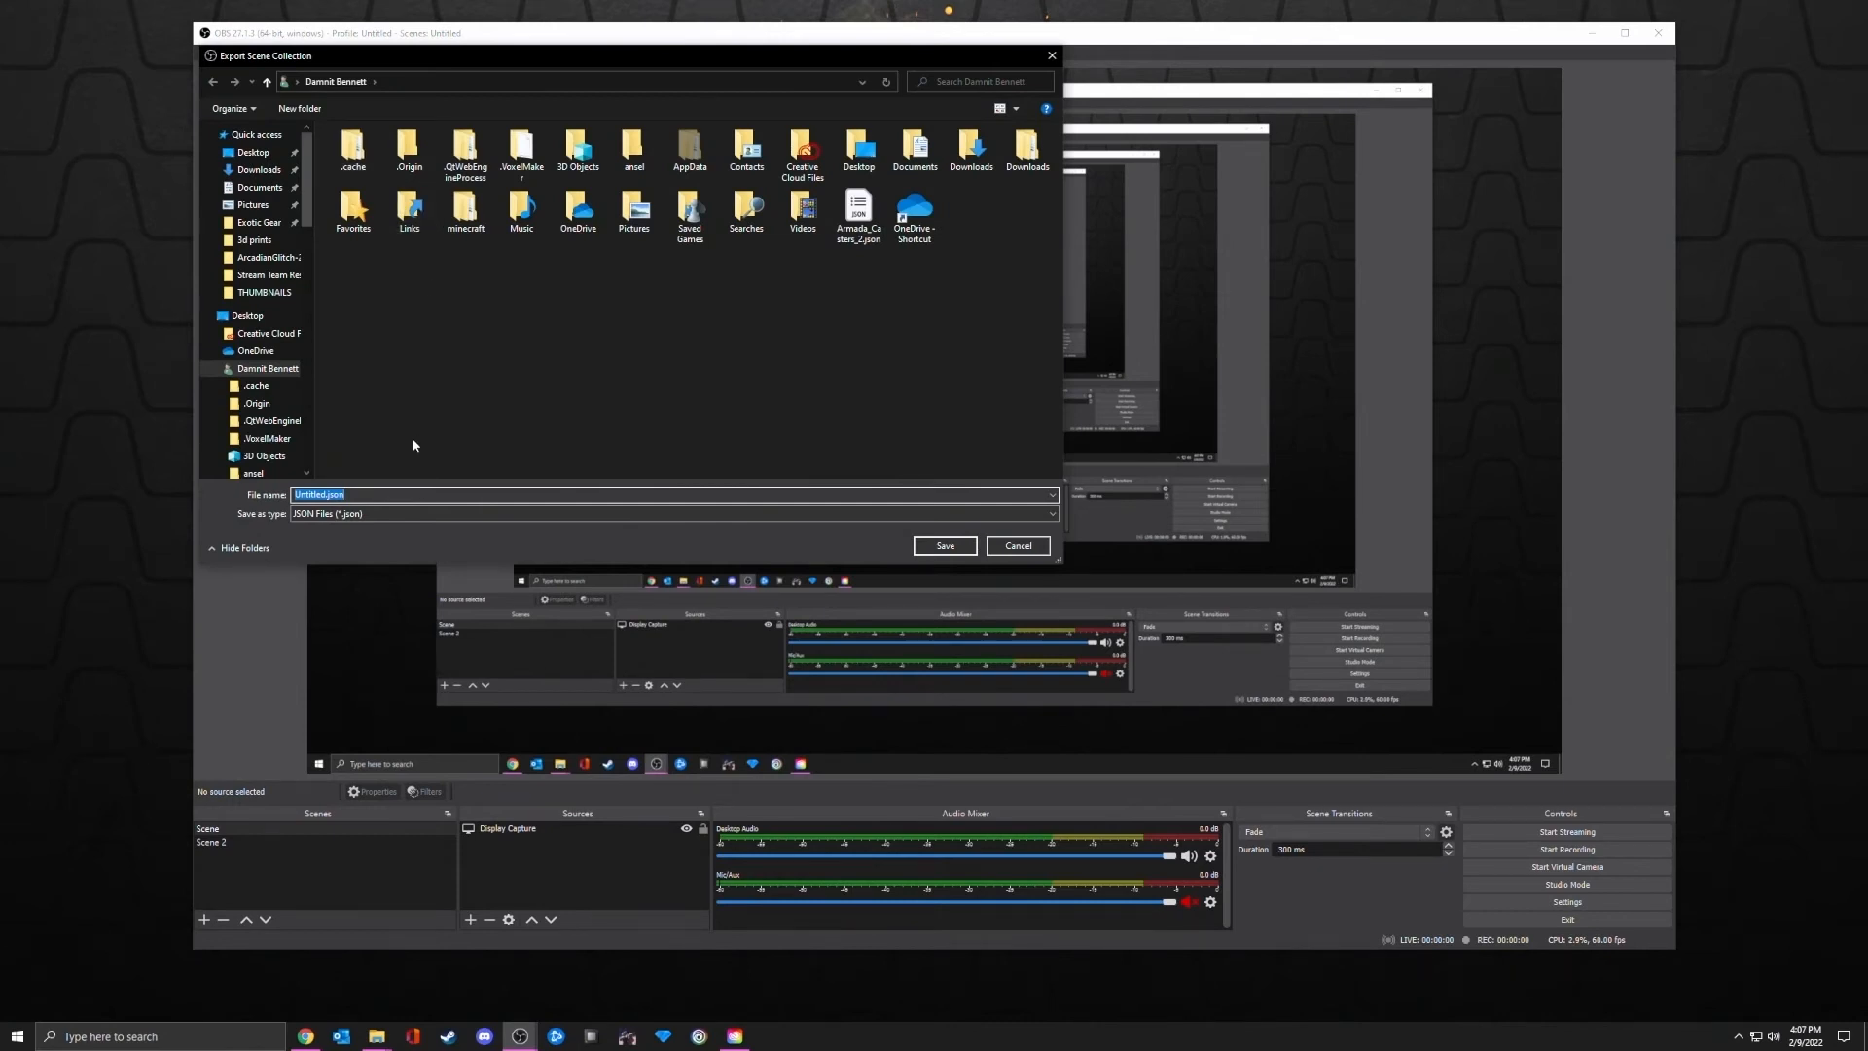
left_click_drag(327, 496, 278, 494)
type("aRM")
key("BackSpace")
key("BackSpace")
key("BackSpace")
type("ARMADA CAA")
type("TERS 3")
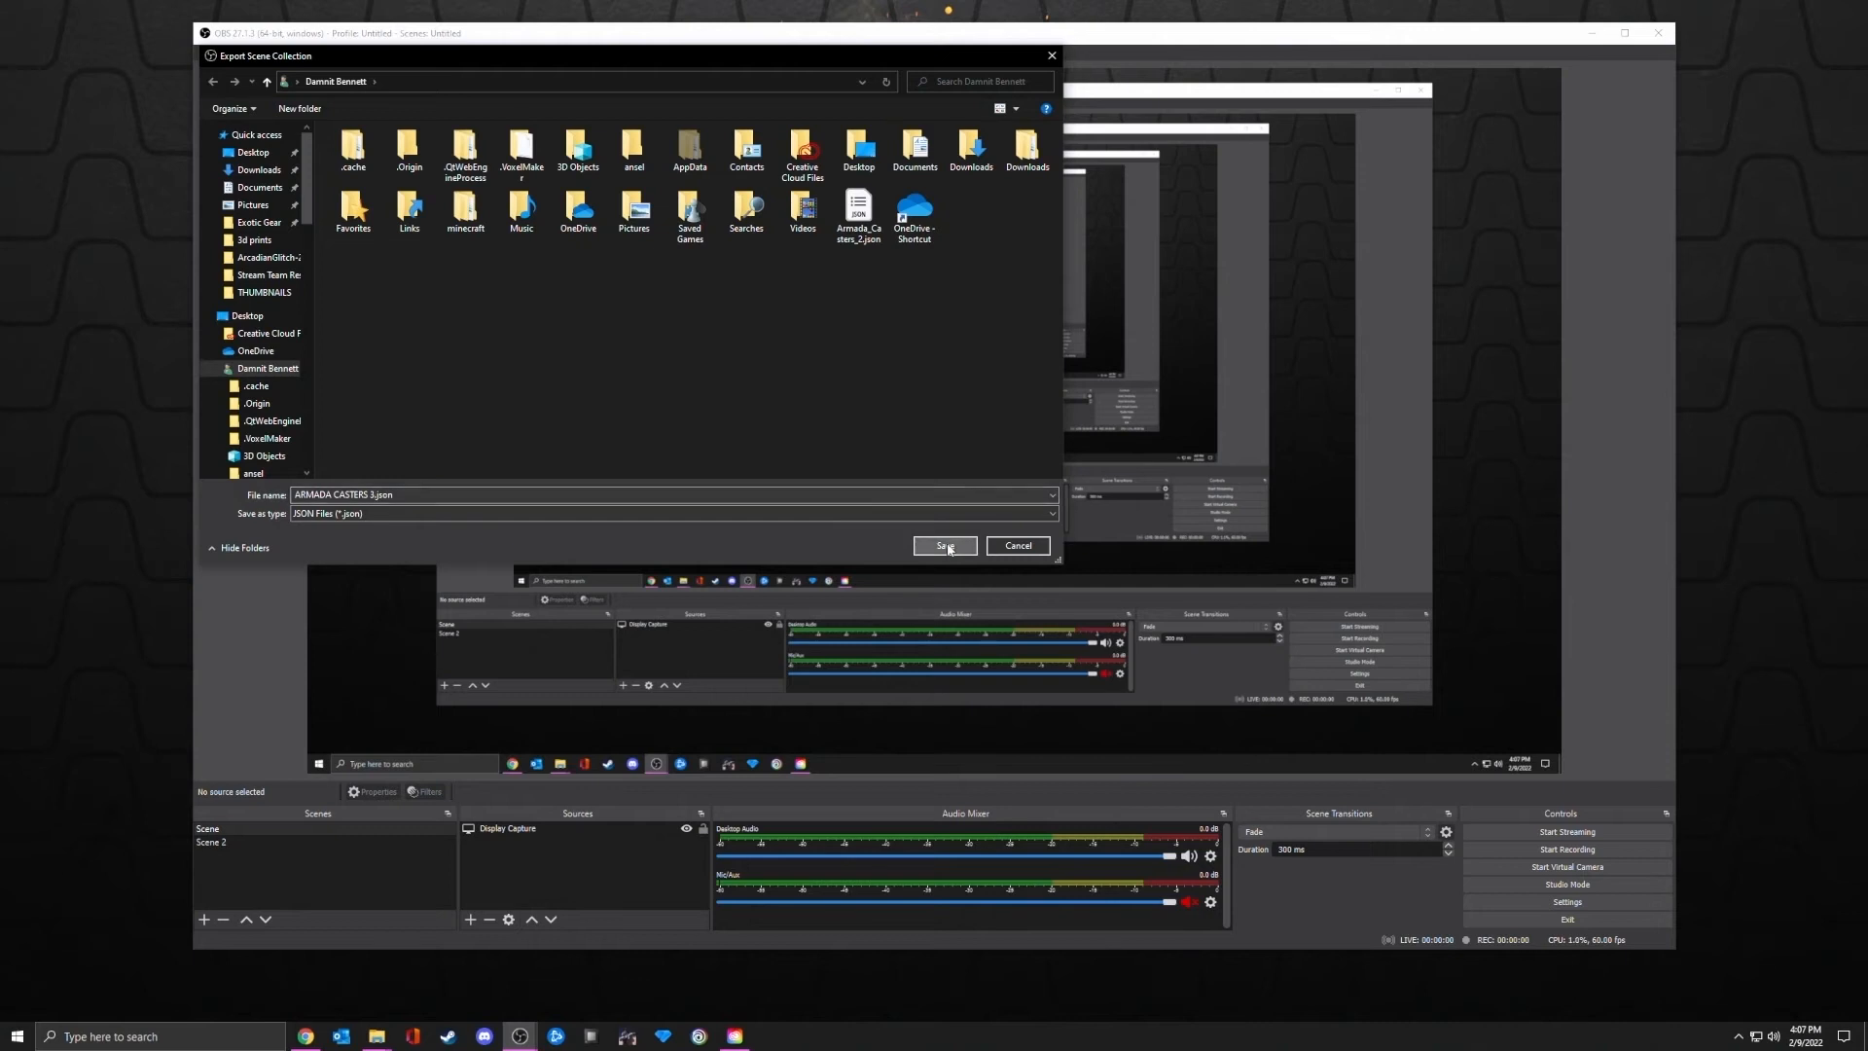
left_click(945, 546)
View the files inside the Stream Team Resources folder and return to its parent folder
left_click_drag(912, 200, 915, 201)
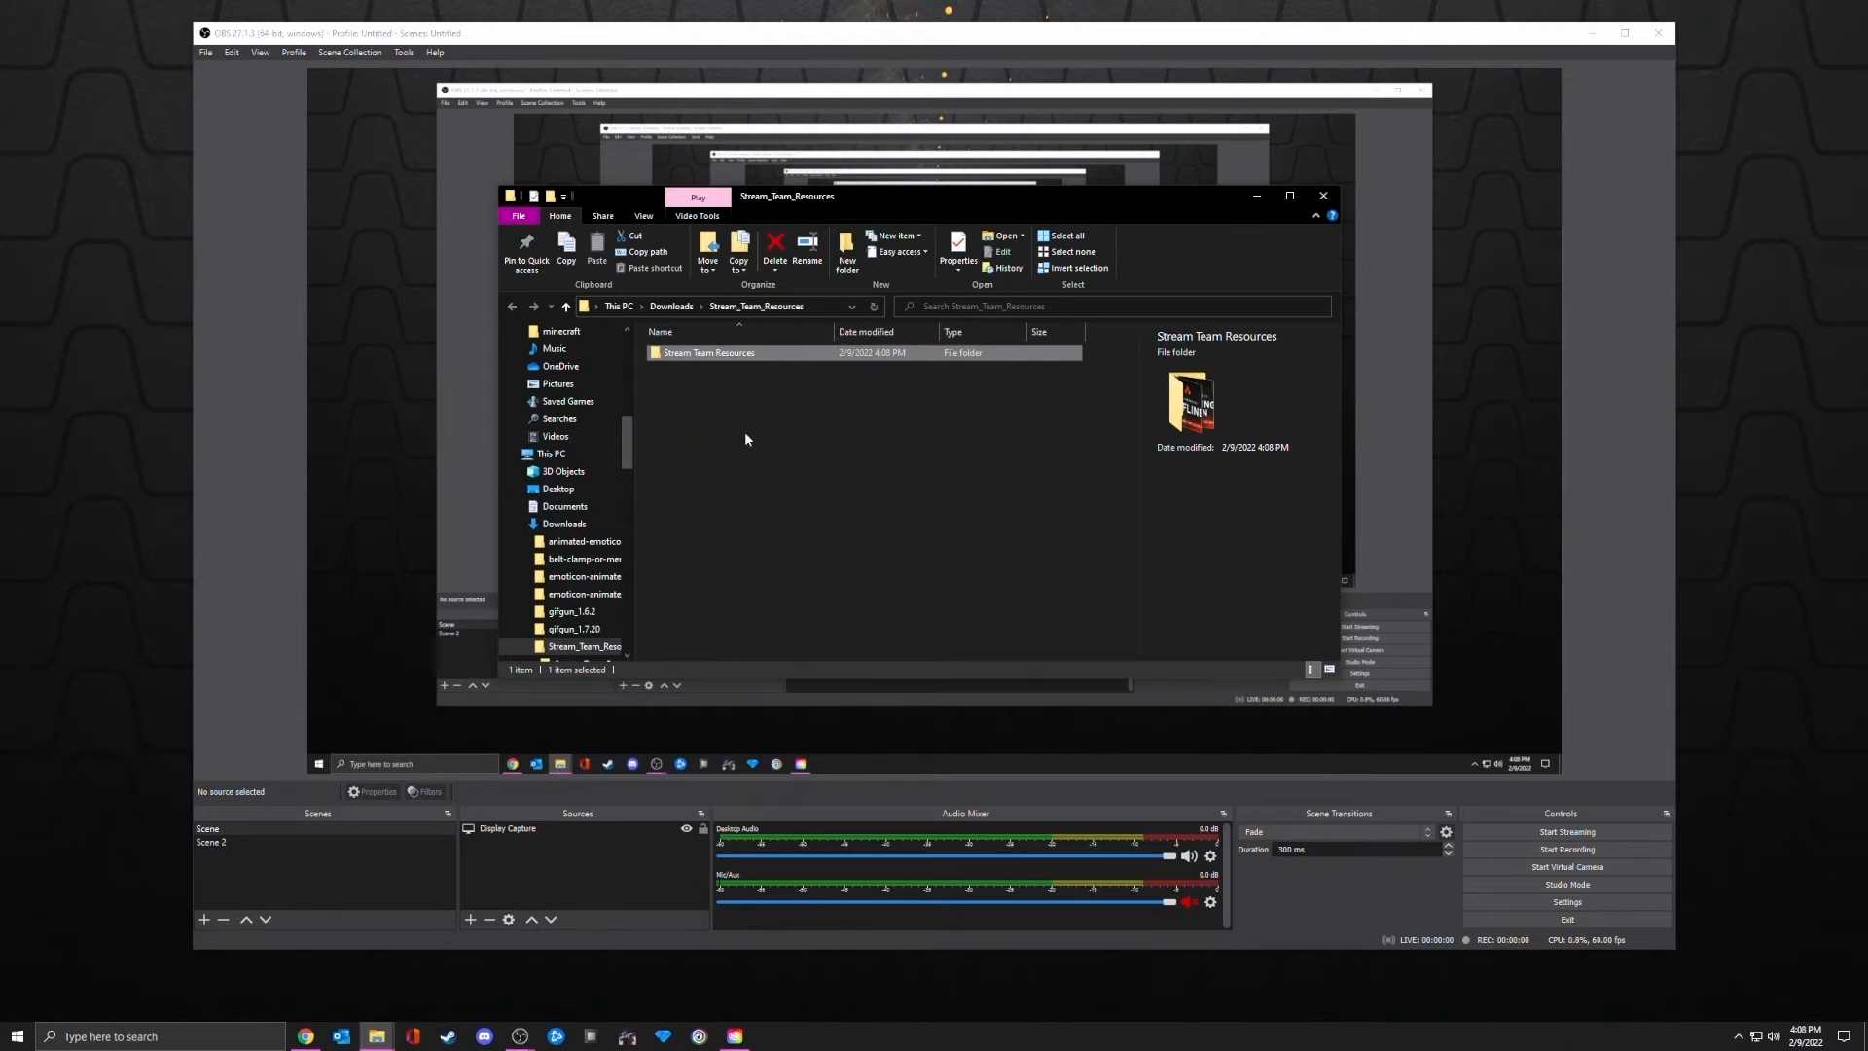
key("Return")
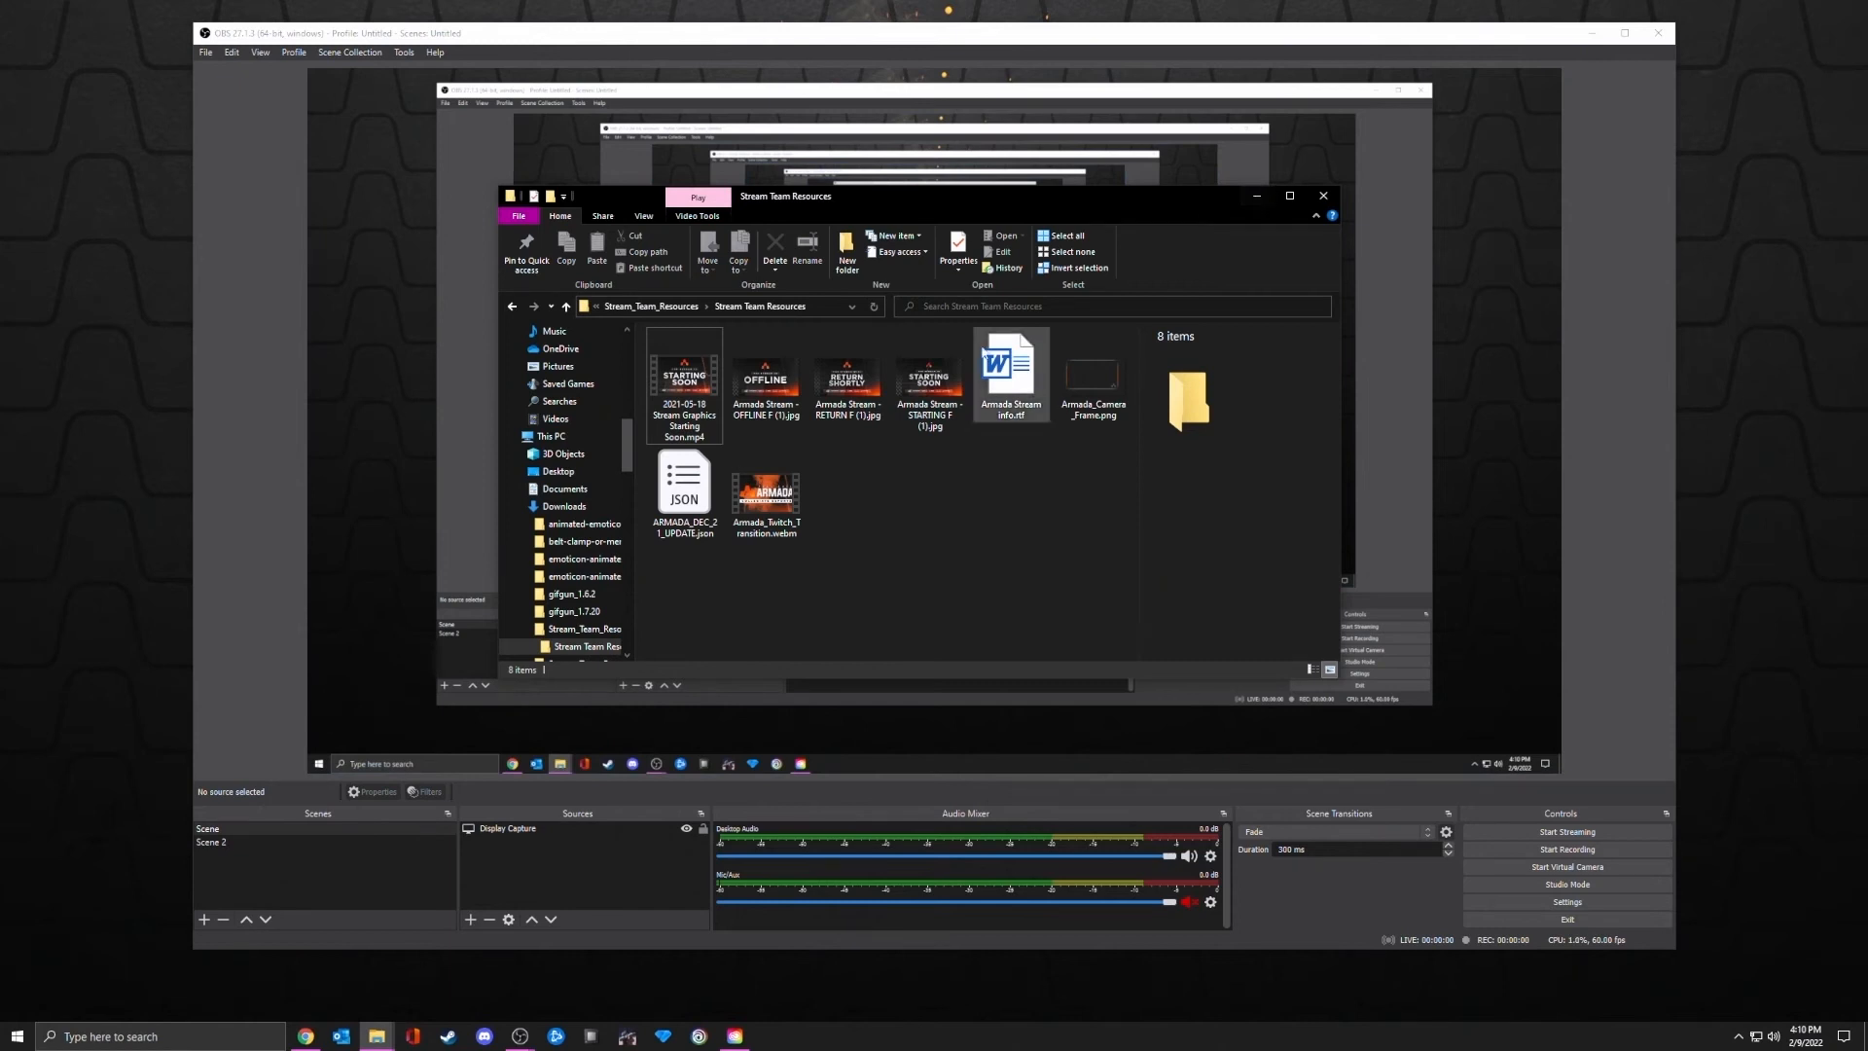
left_click(565, 306)
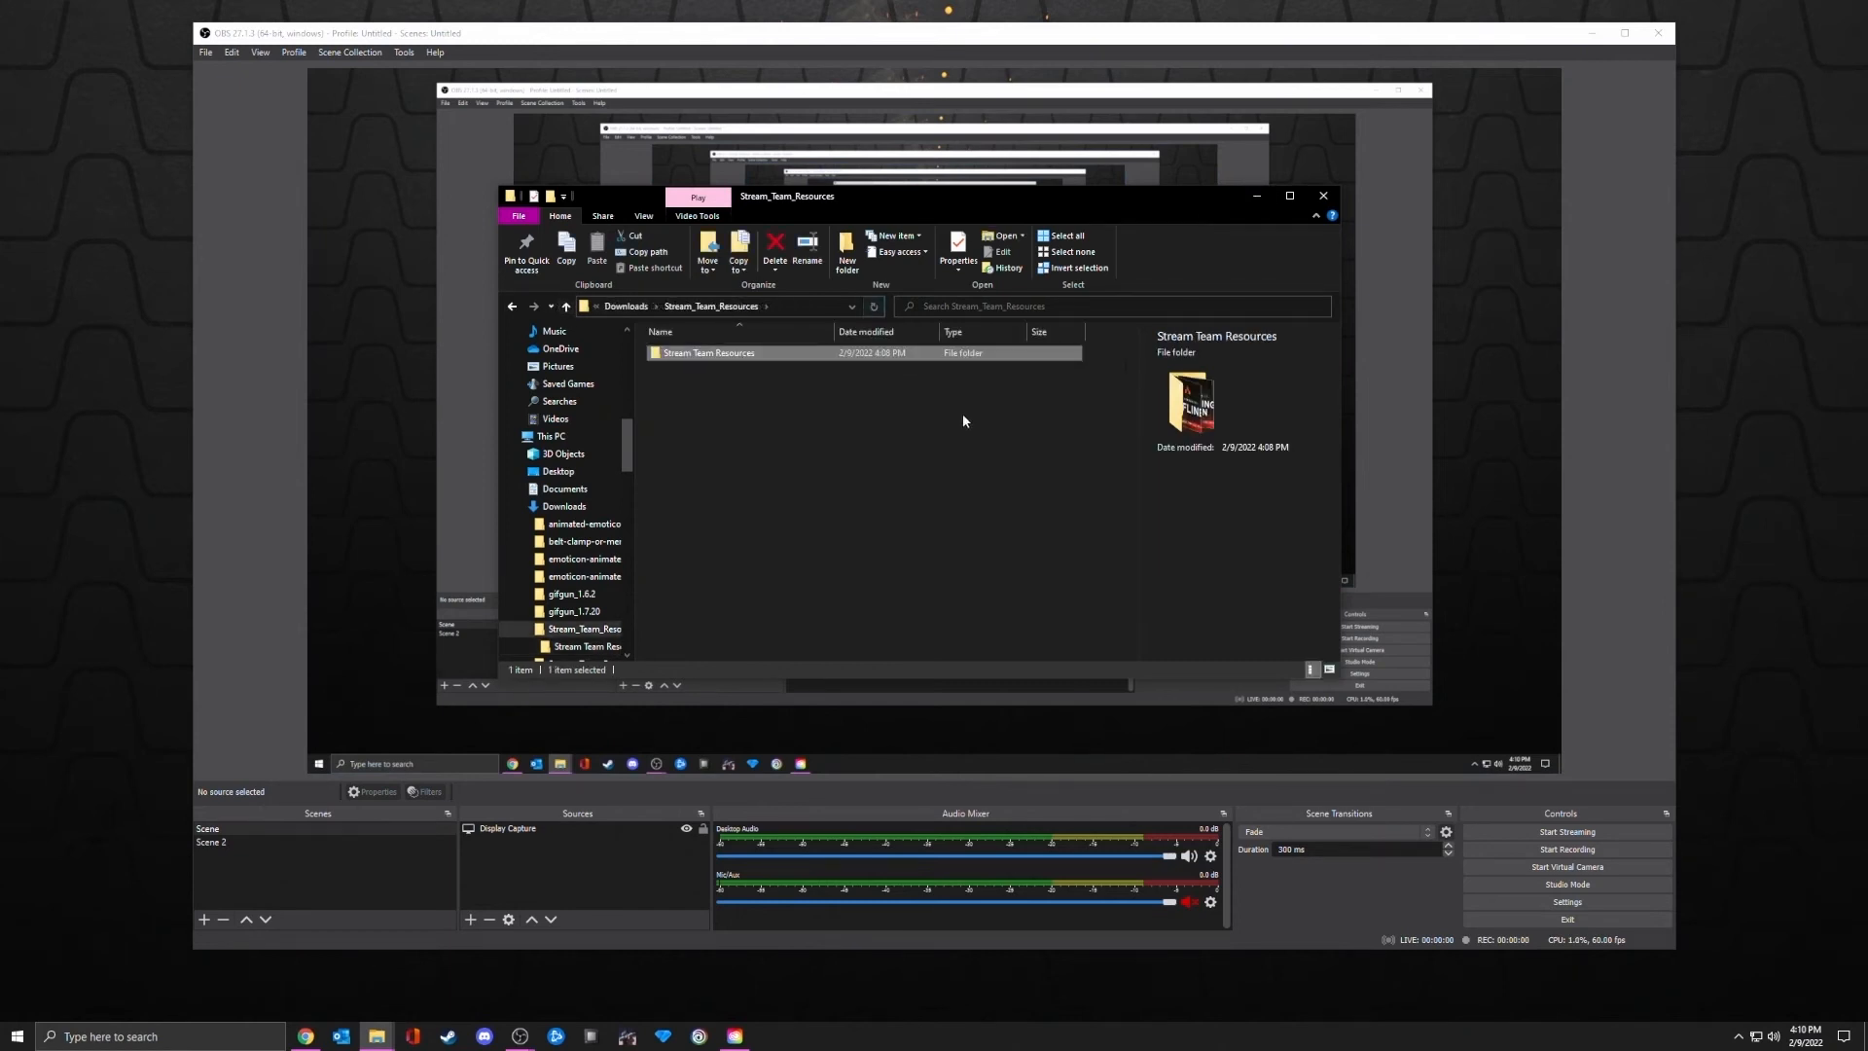
Show the compressed (zipped) folder option for Stream Team Resources without applying it, and close the folder window
right_click(763, 361)
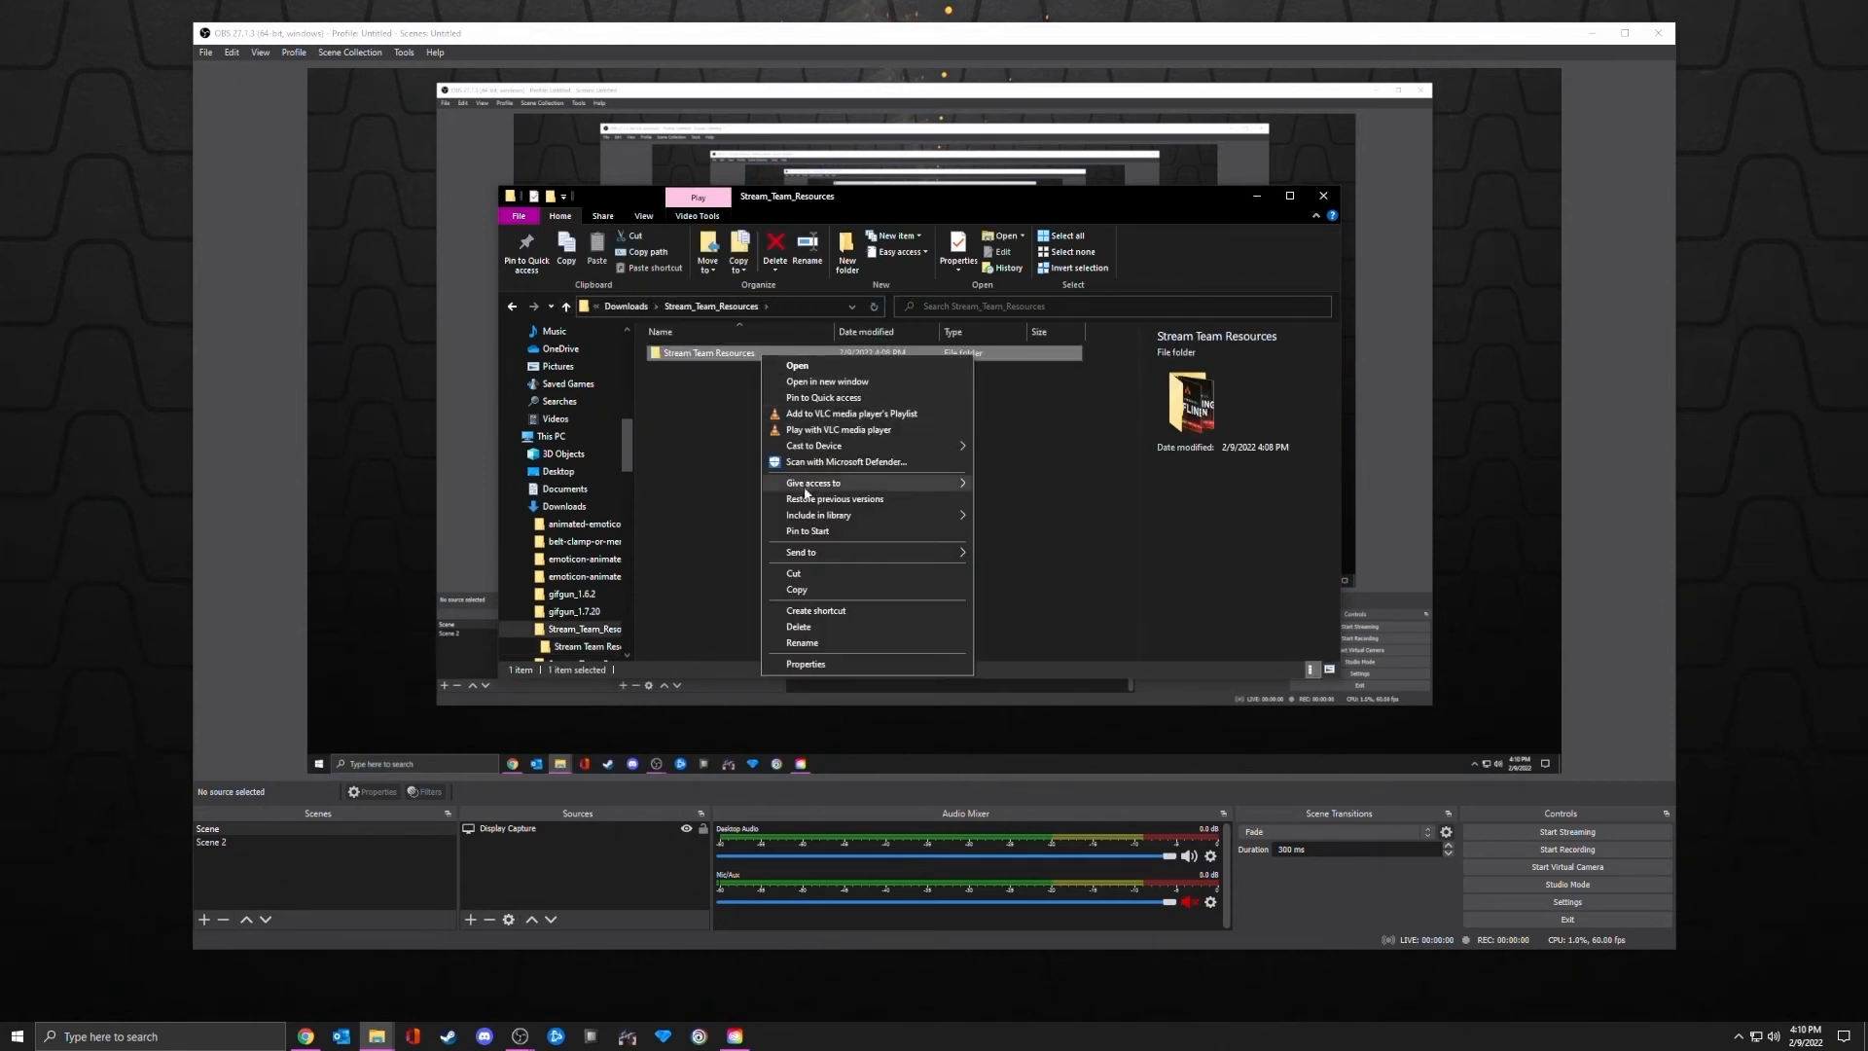
mouse_move(842, 551)
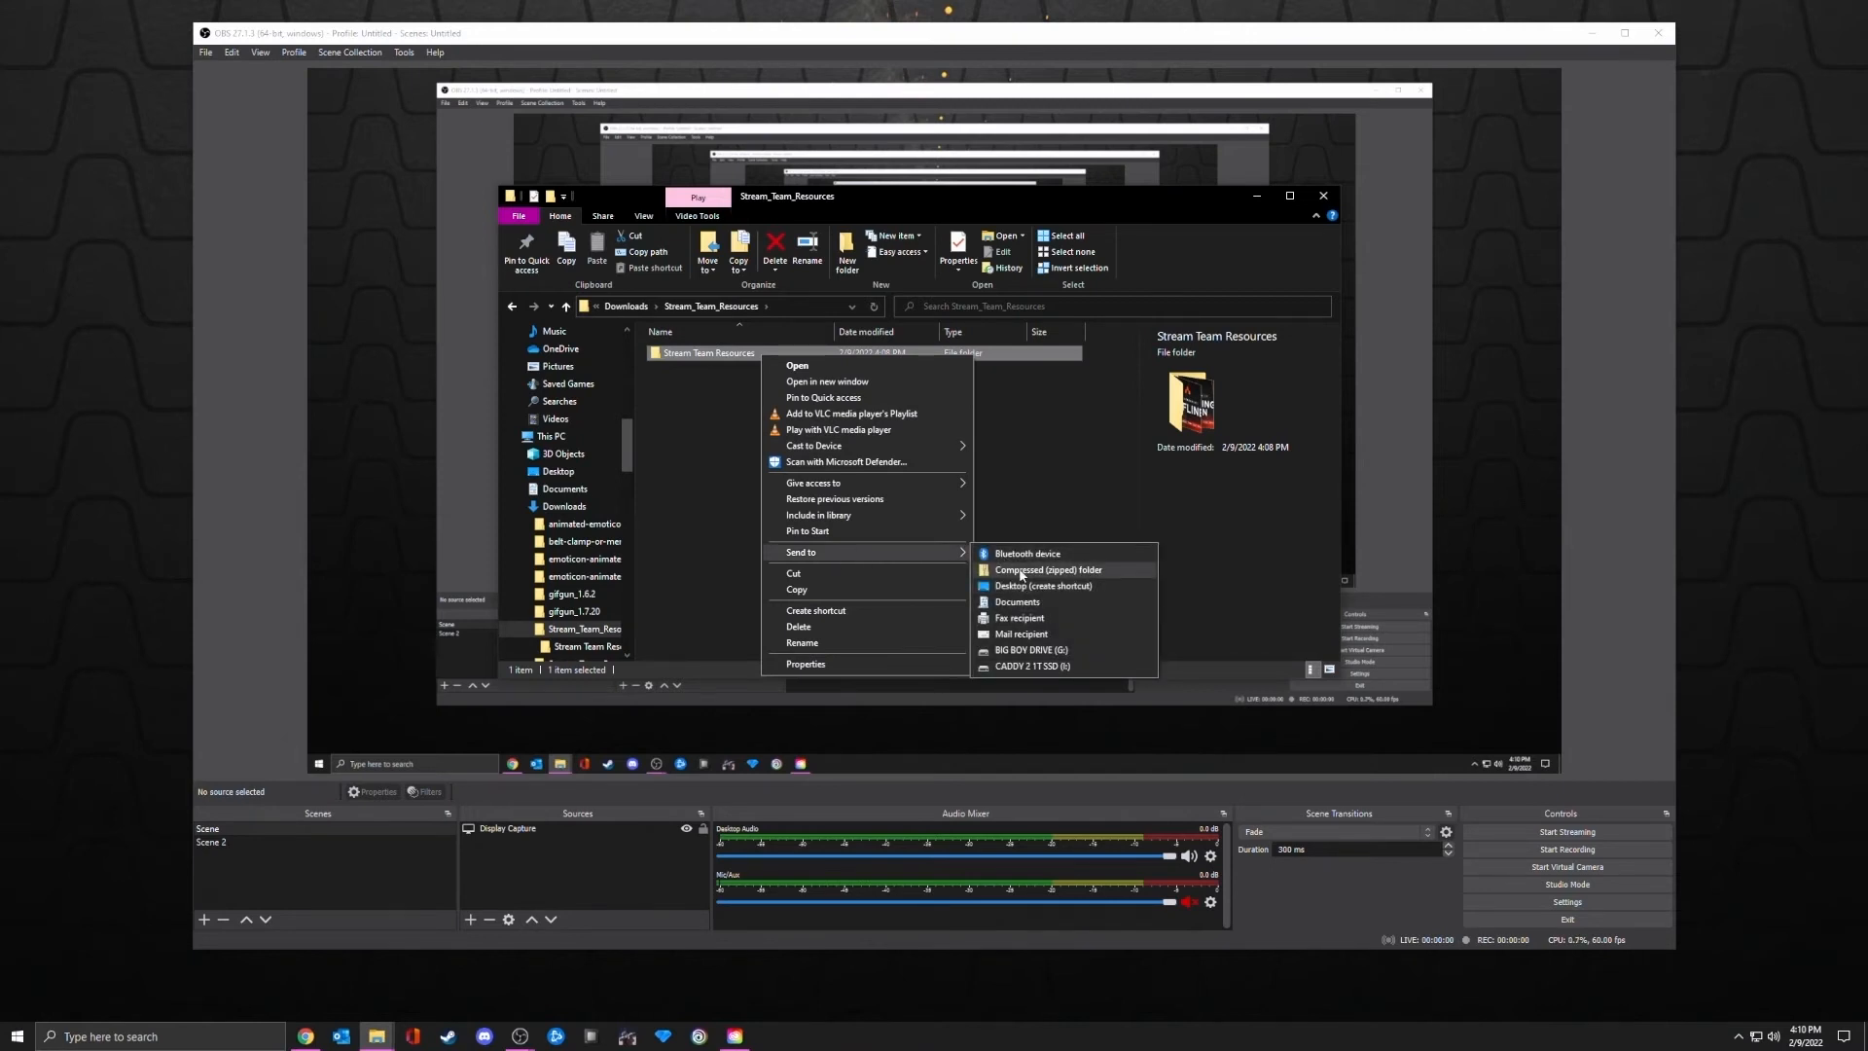
left_click(926, 448)
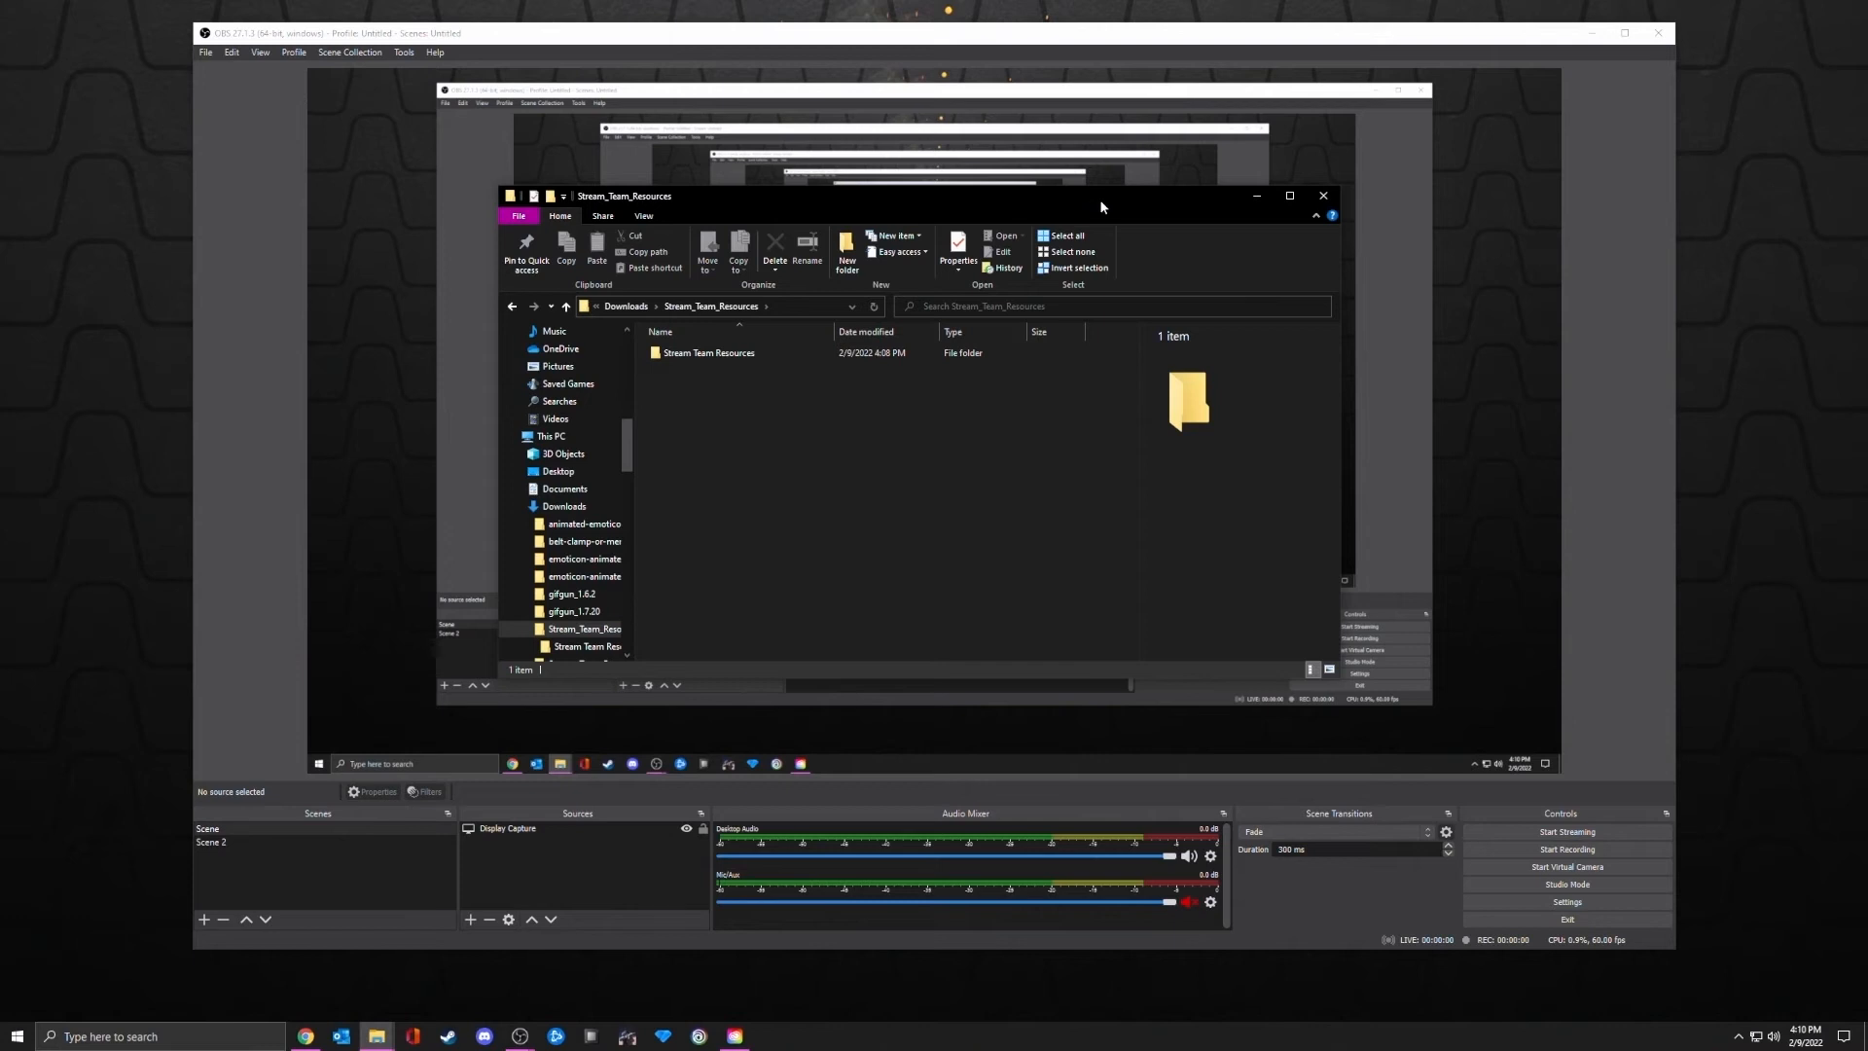
left_click(1328, 197)
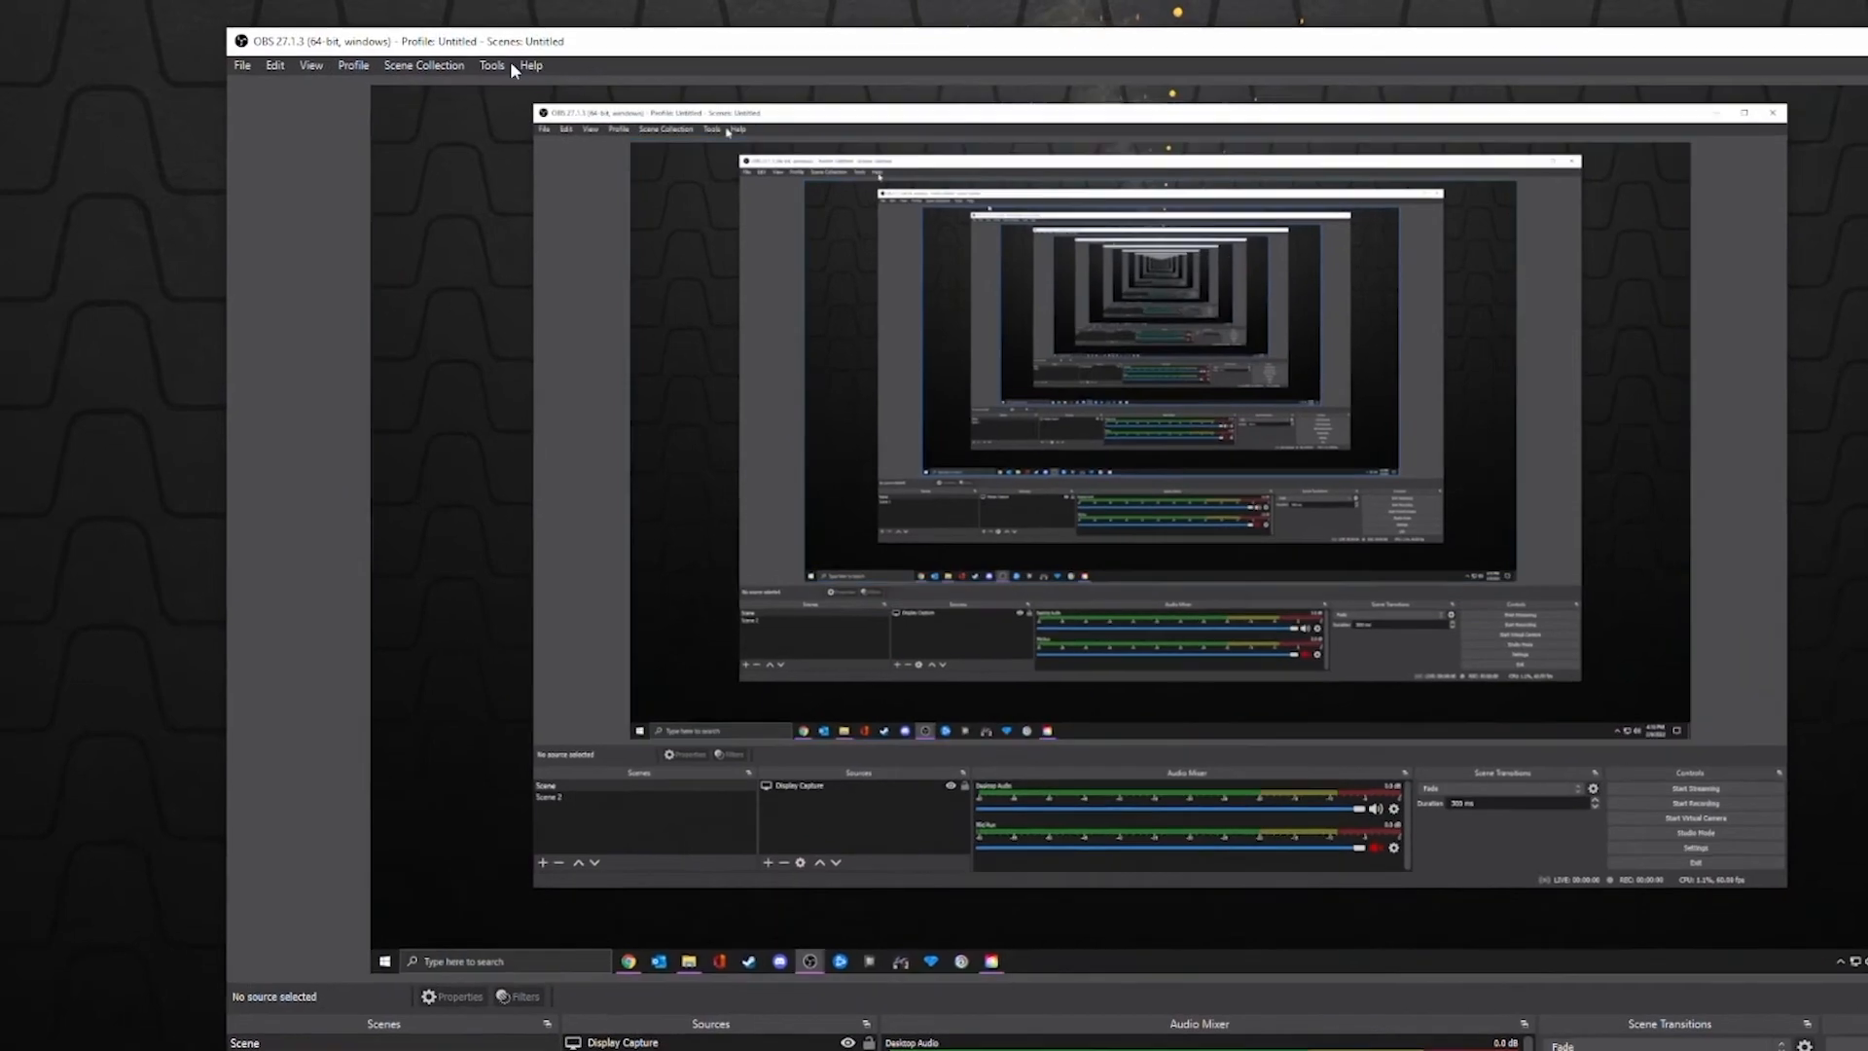
Import the scene collection file ARMADA CASTERS 3.json through the Scene Collection Importer
left_click(350, 52)
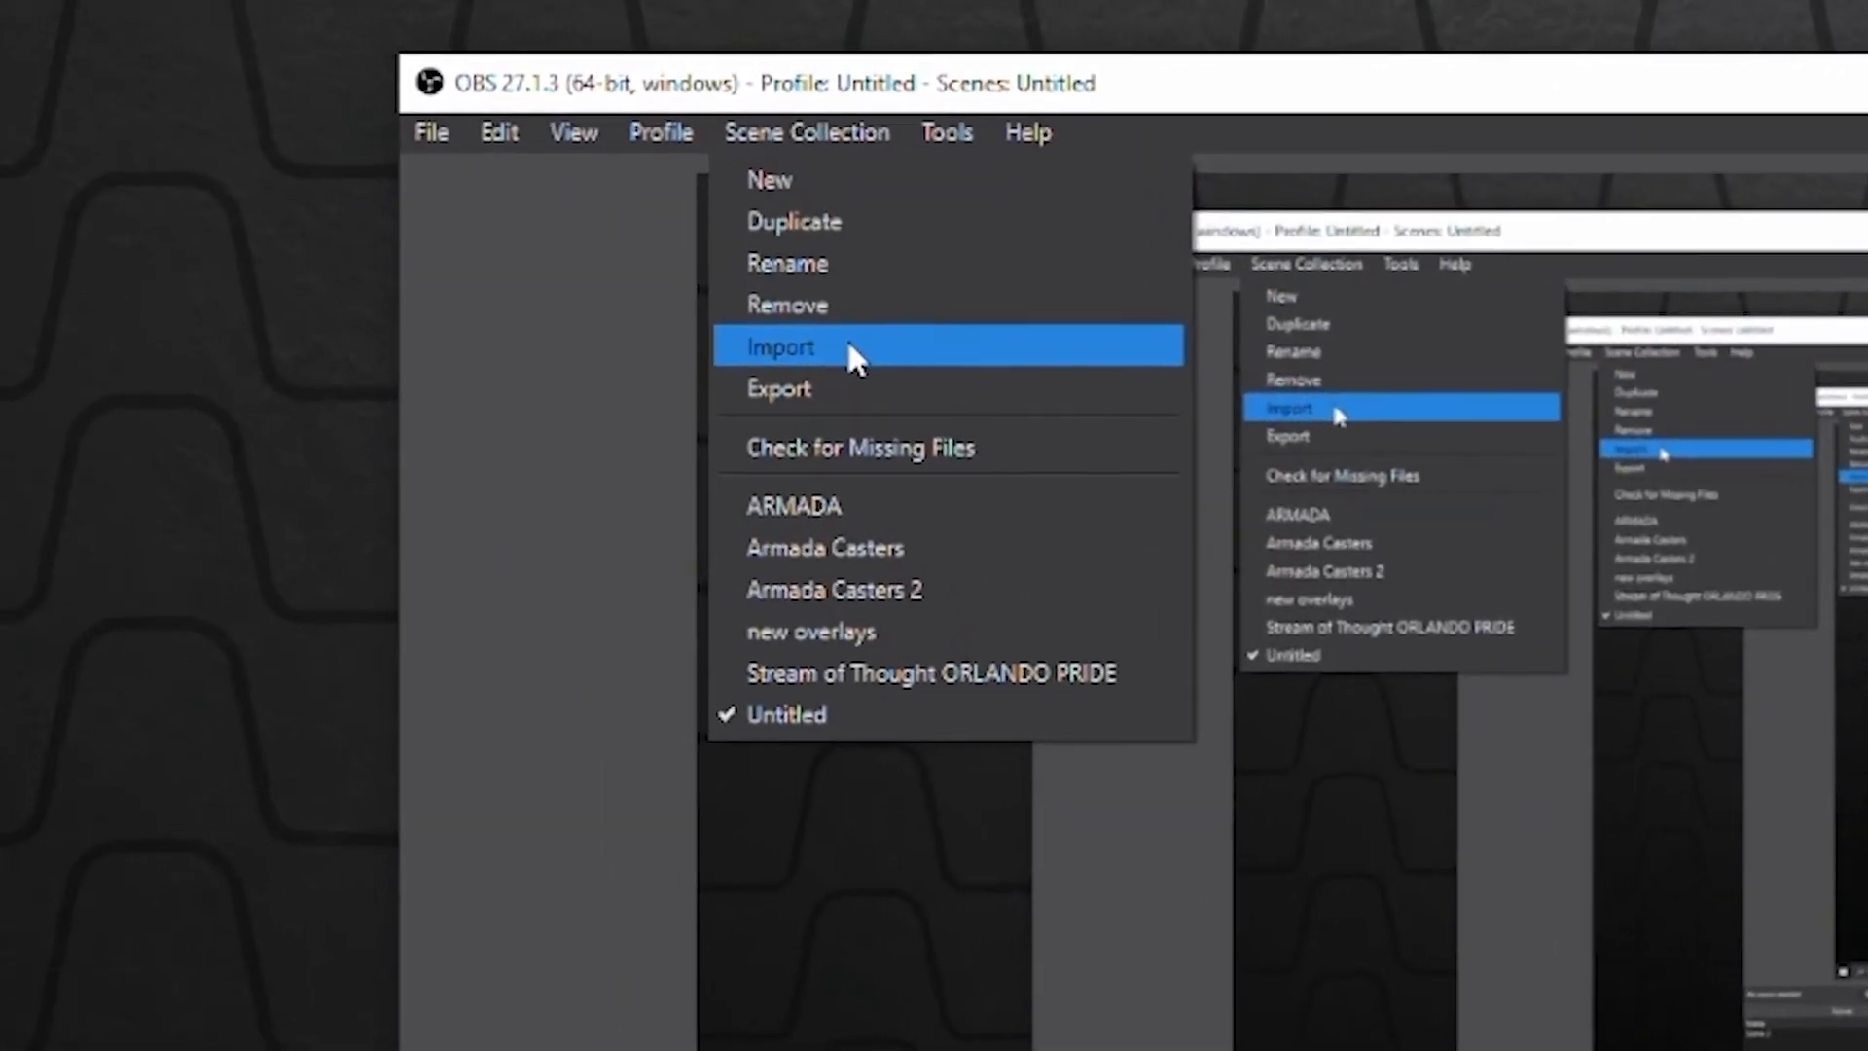
left_click(642, 255)
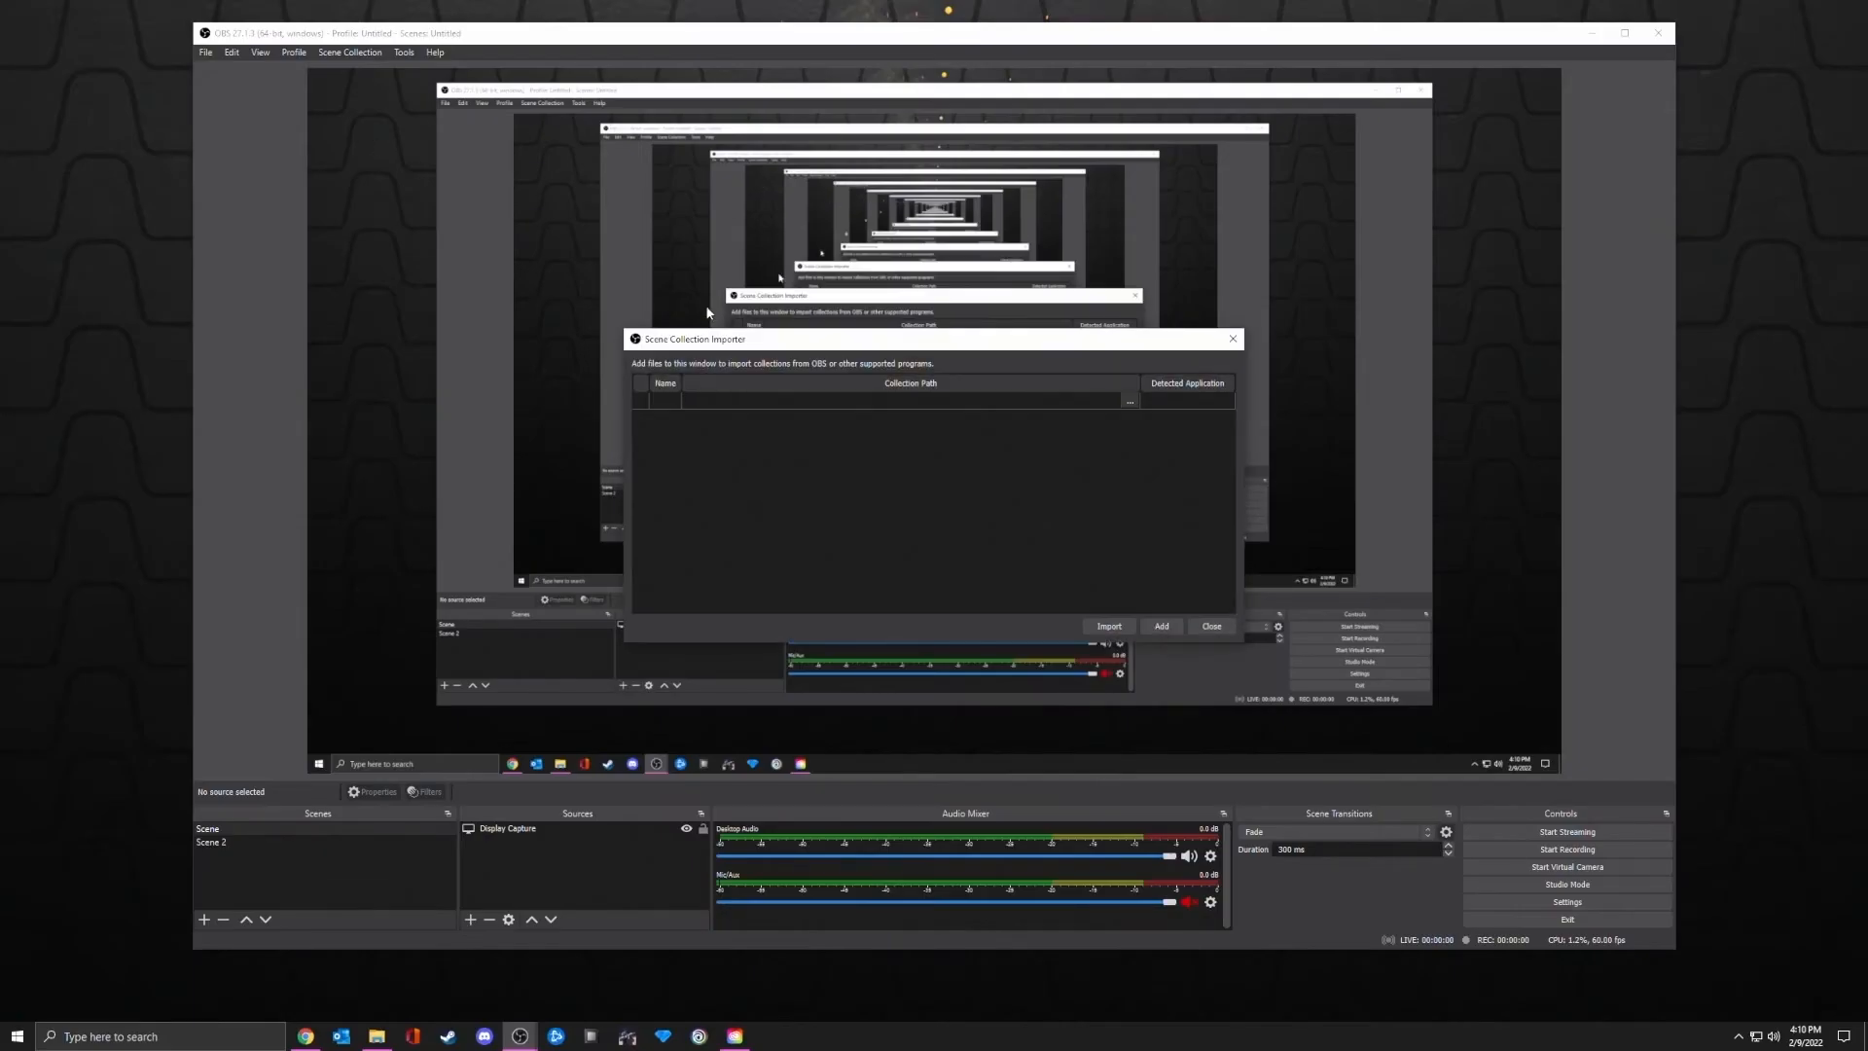
left_click(1164, 626)
left_click(1040, 584)
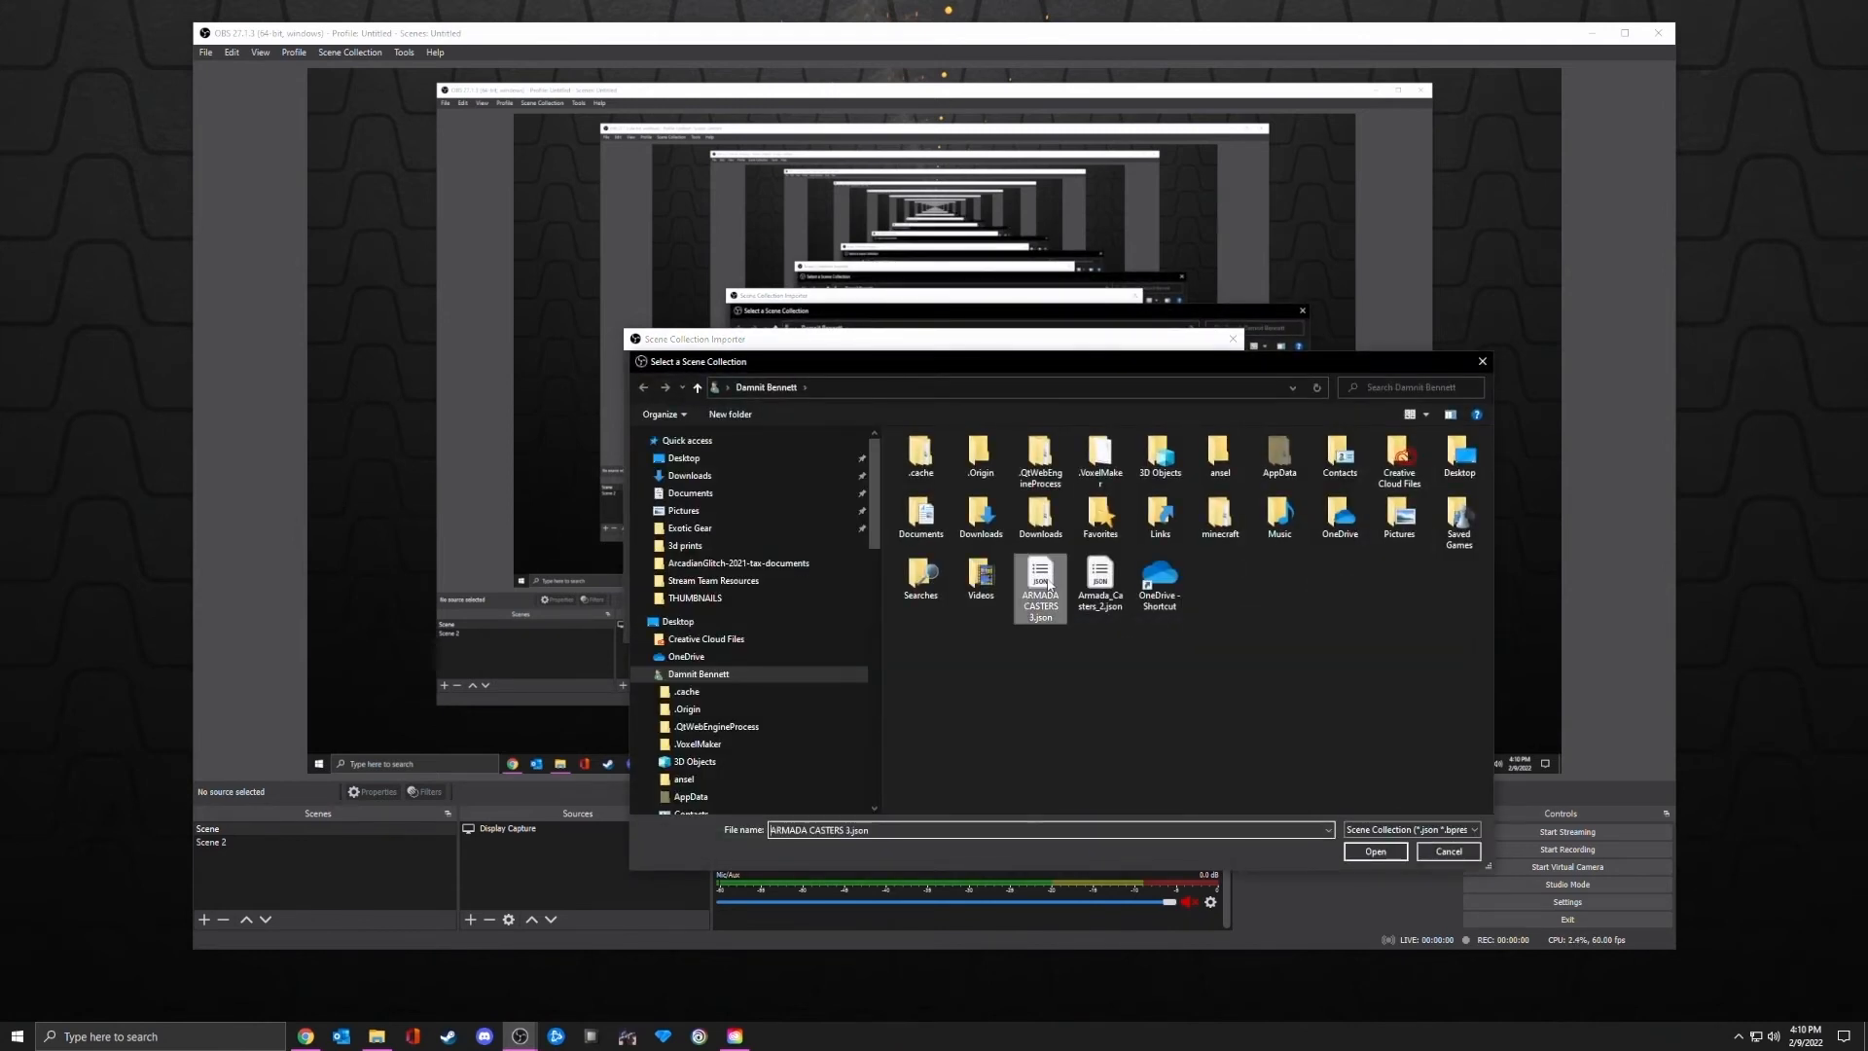
left_click(1376, 852)
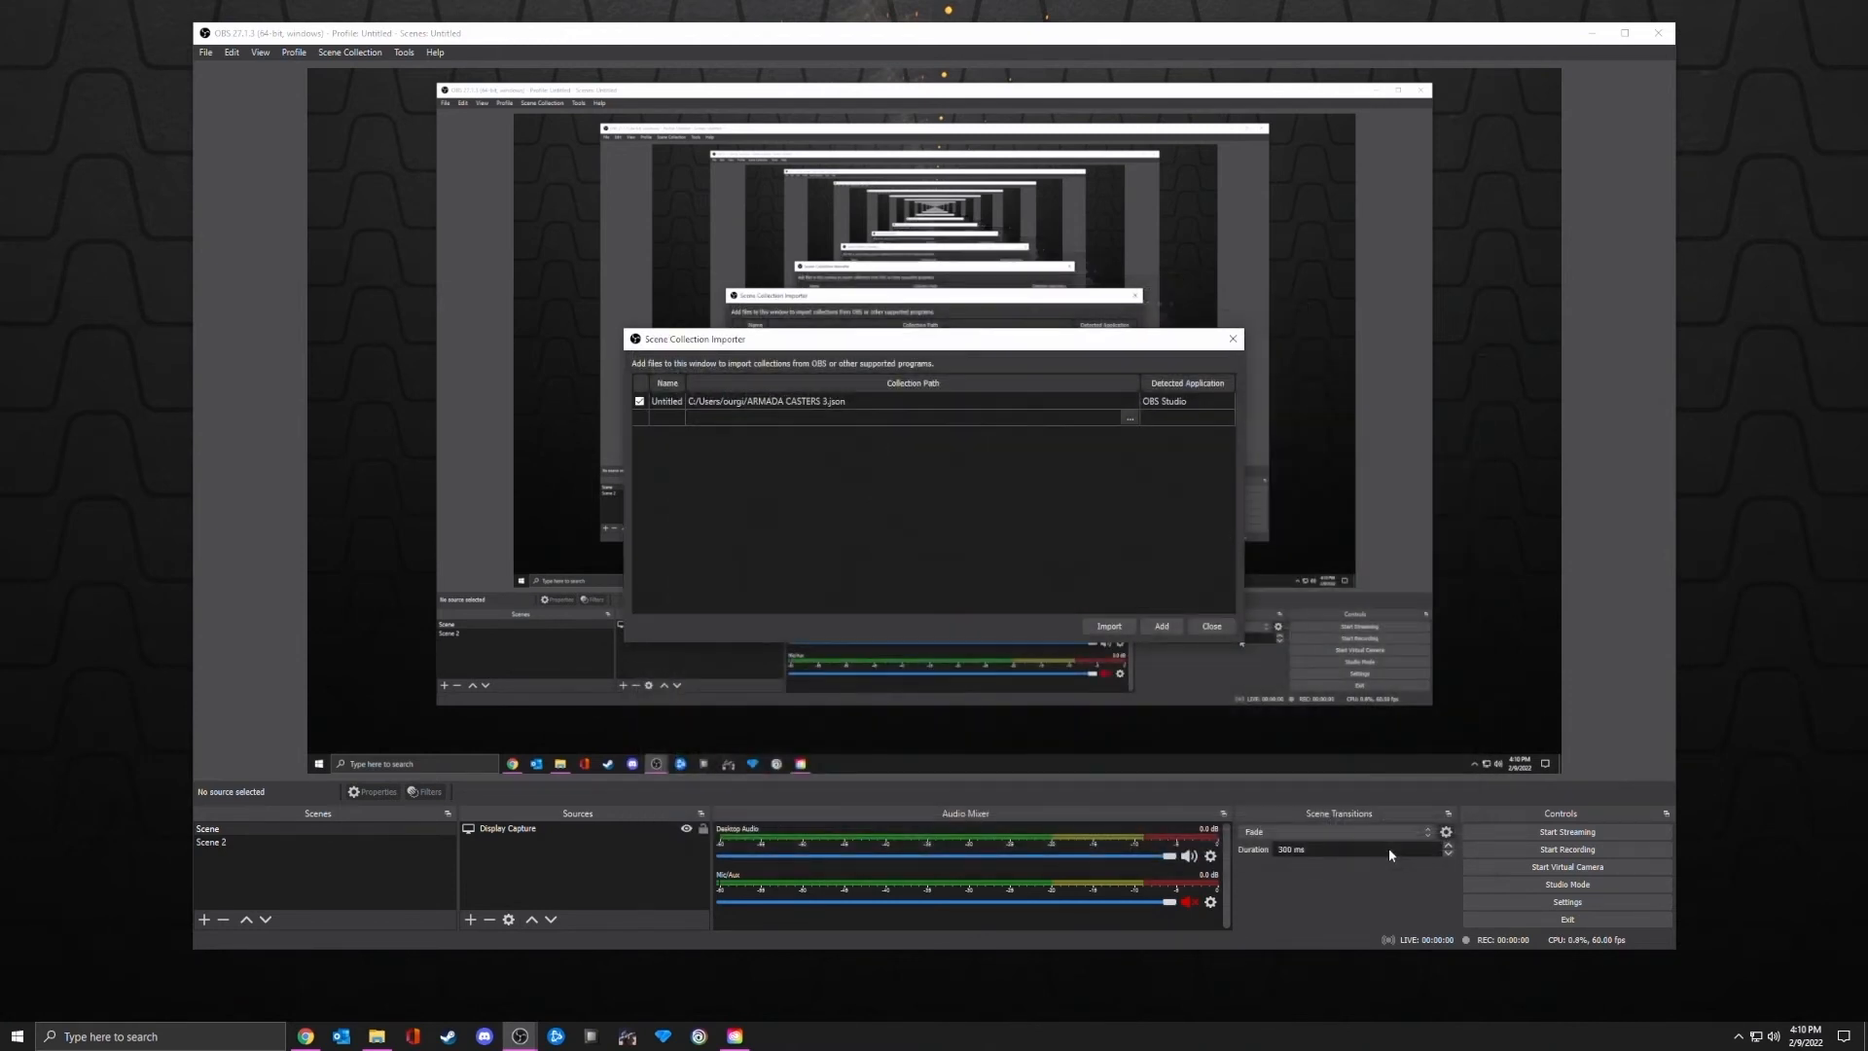
left_click(1117, 629)
Relink the ARMADA 2 collection's missing files from Stream Team Resources inside Downloads > Stream_Team_Resources (1), and apply the replacements
left_click(339, 52)
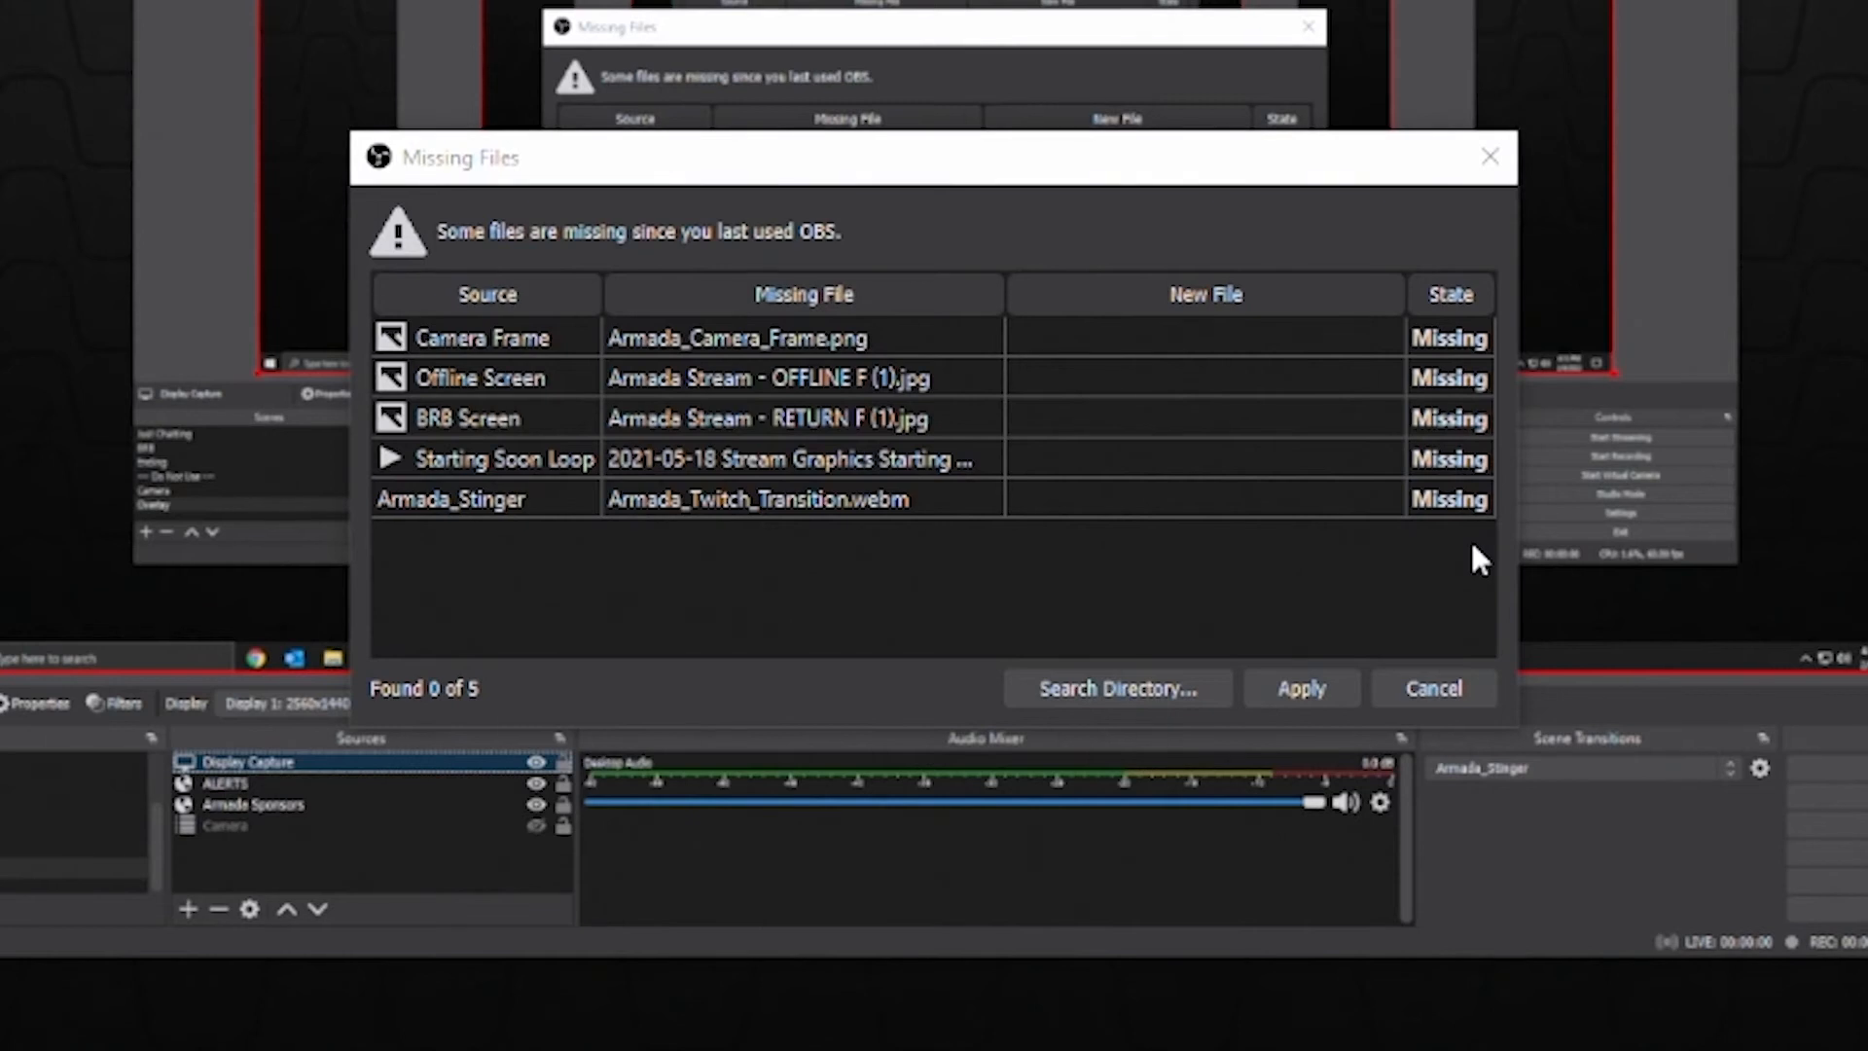
left_click(1148, 689)
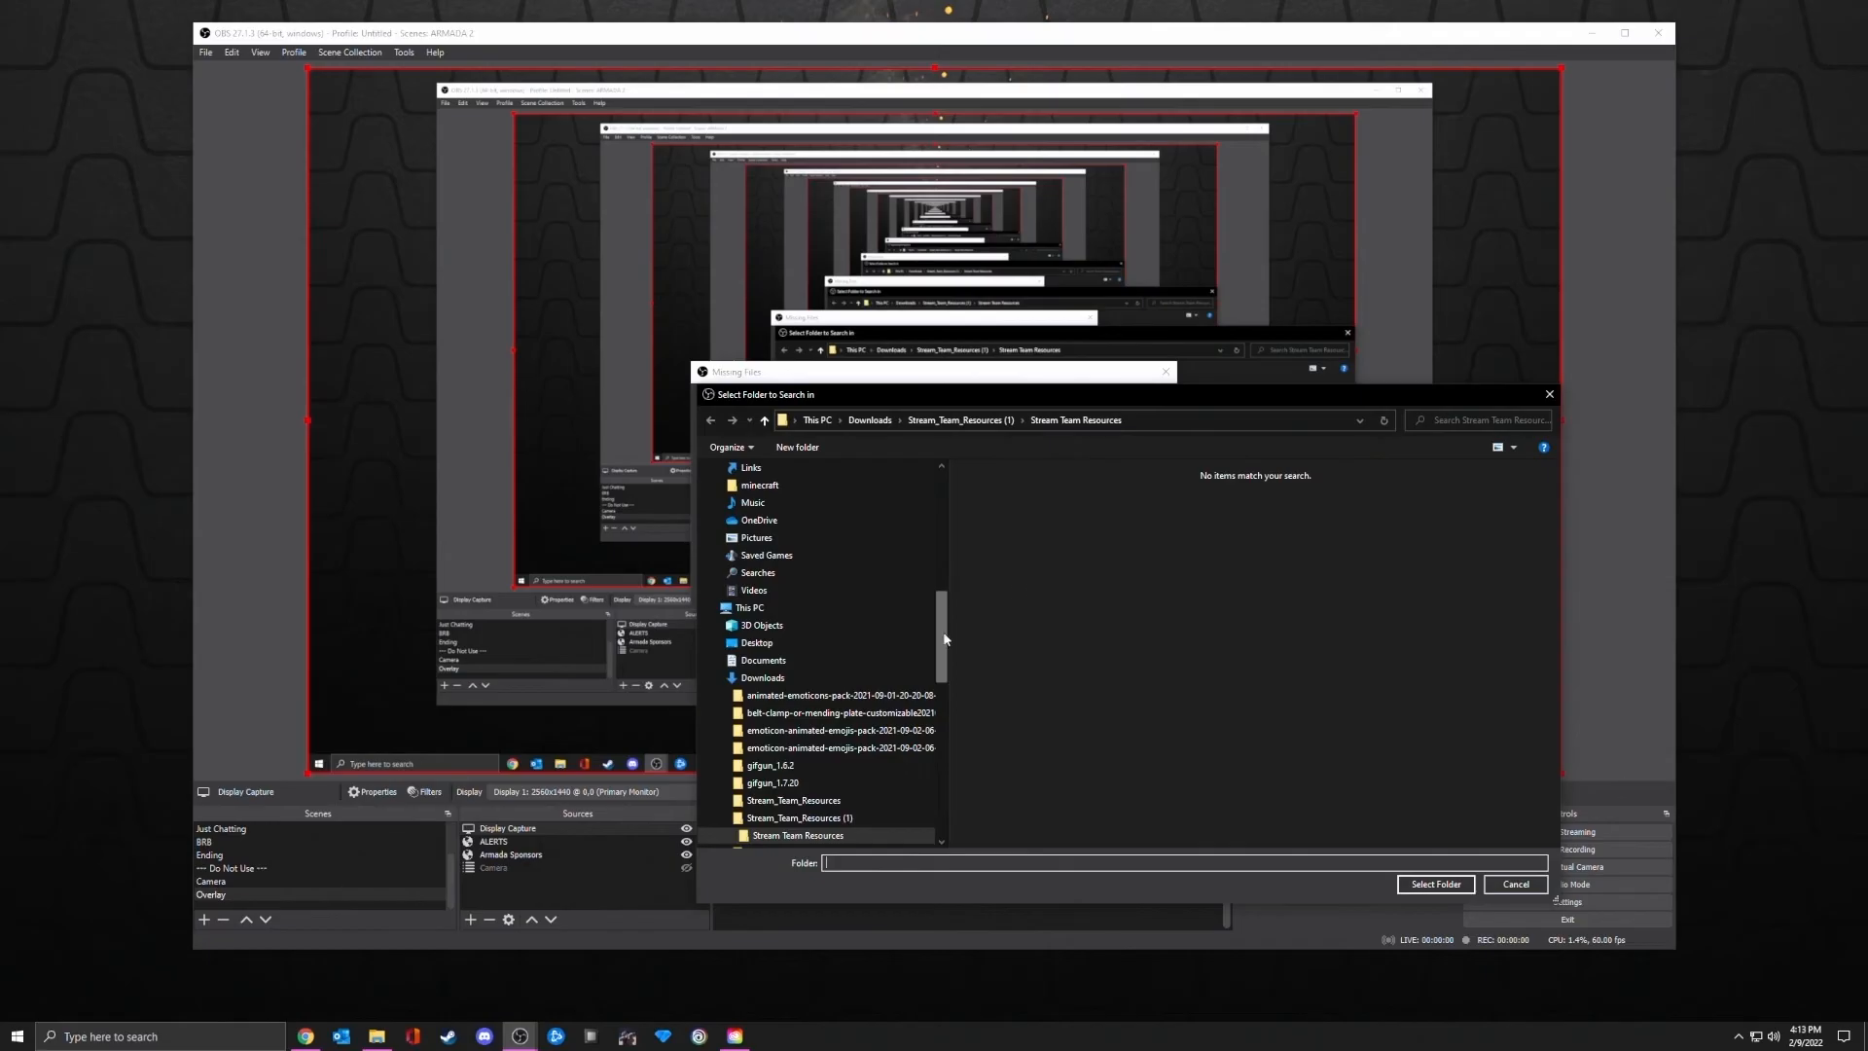
left_click_drag(942, 622, 941, 501)
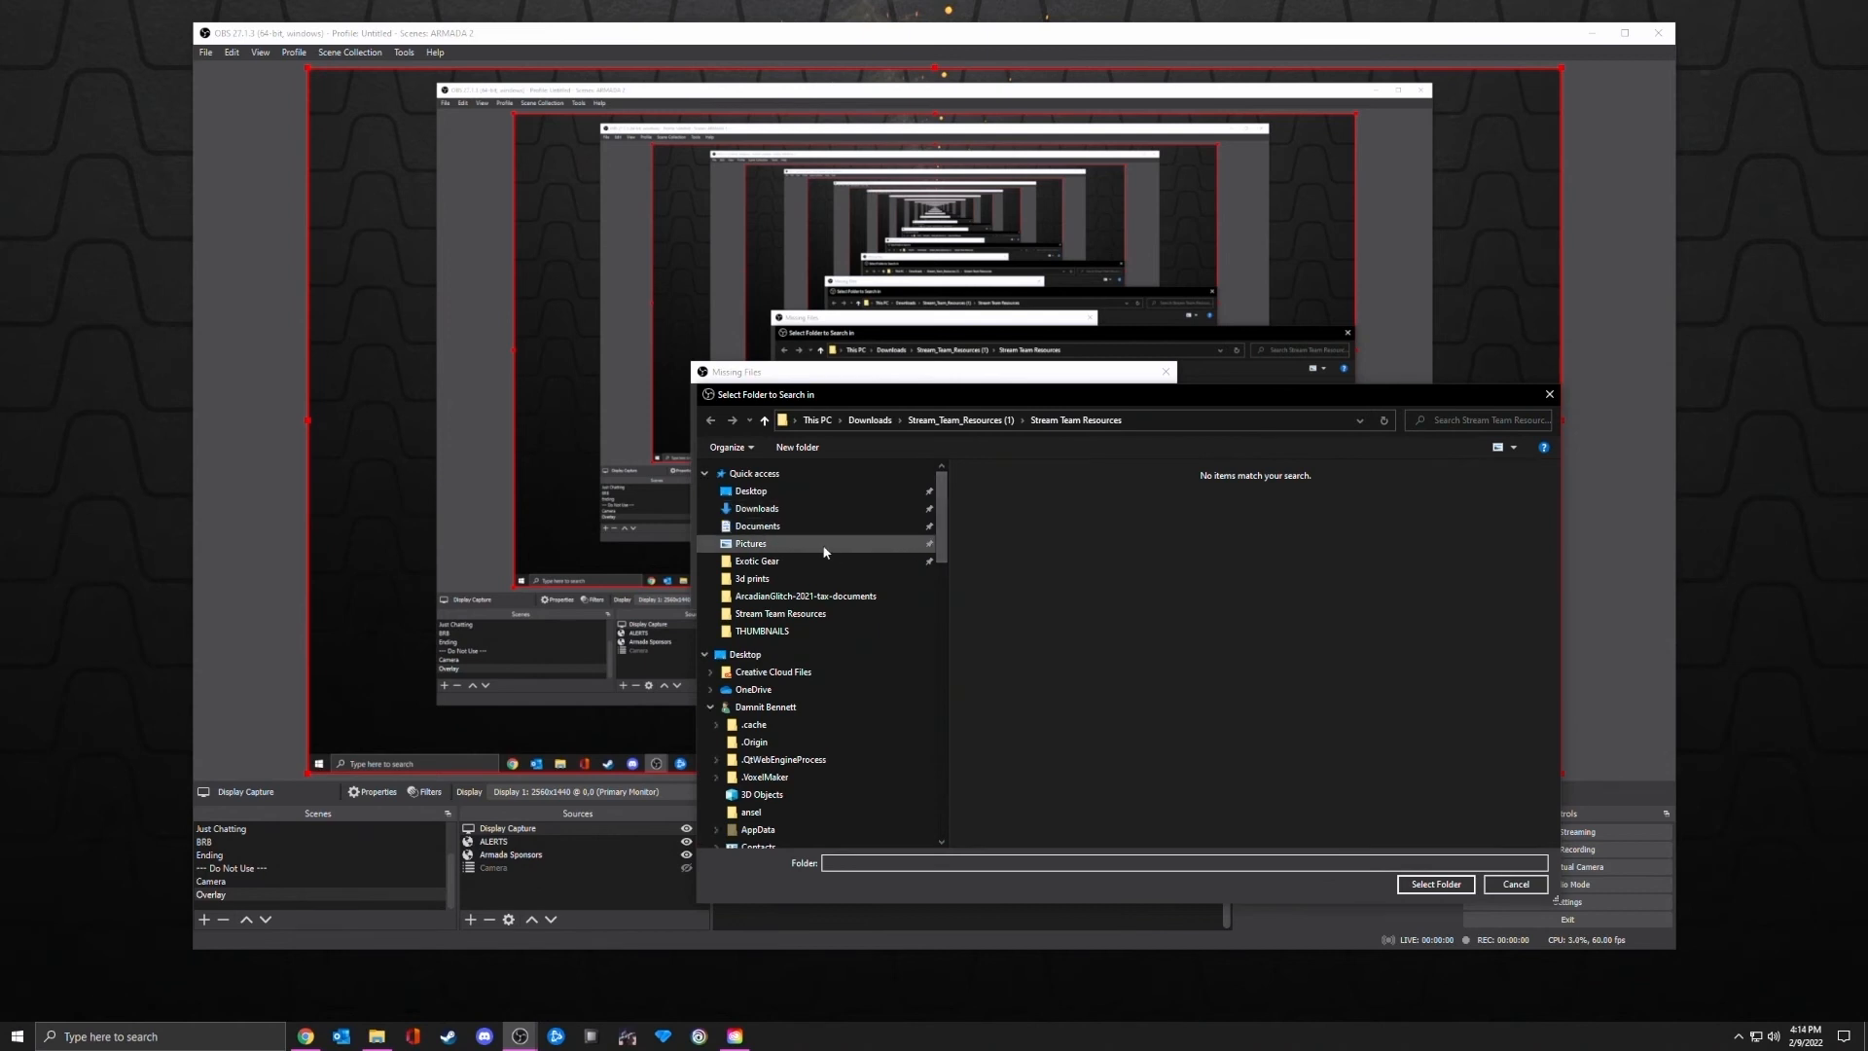
left_click(784, 509)
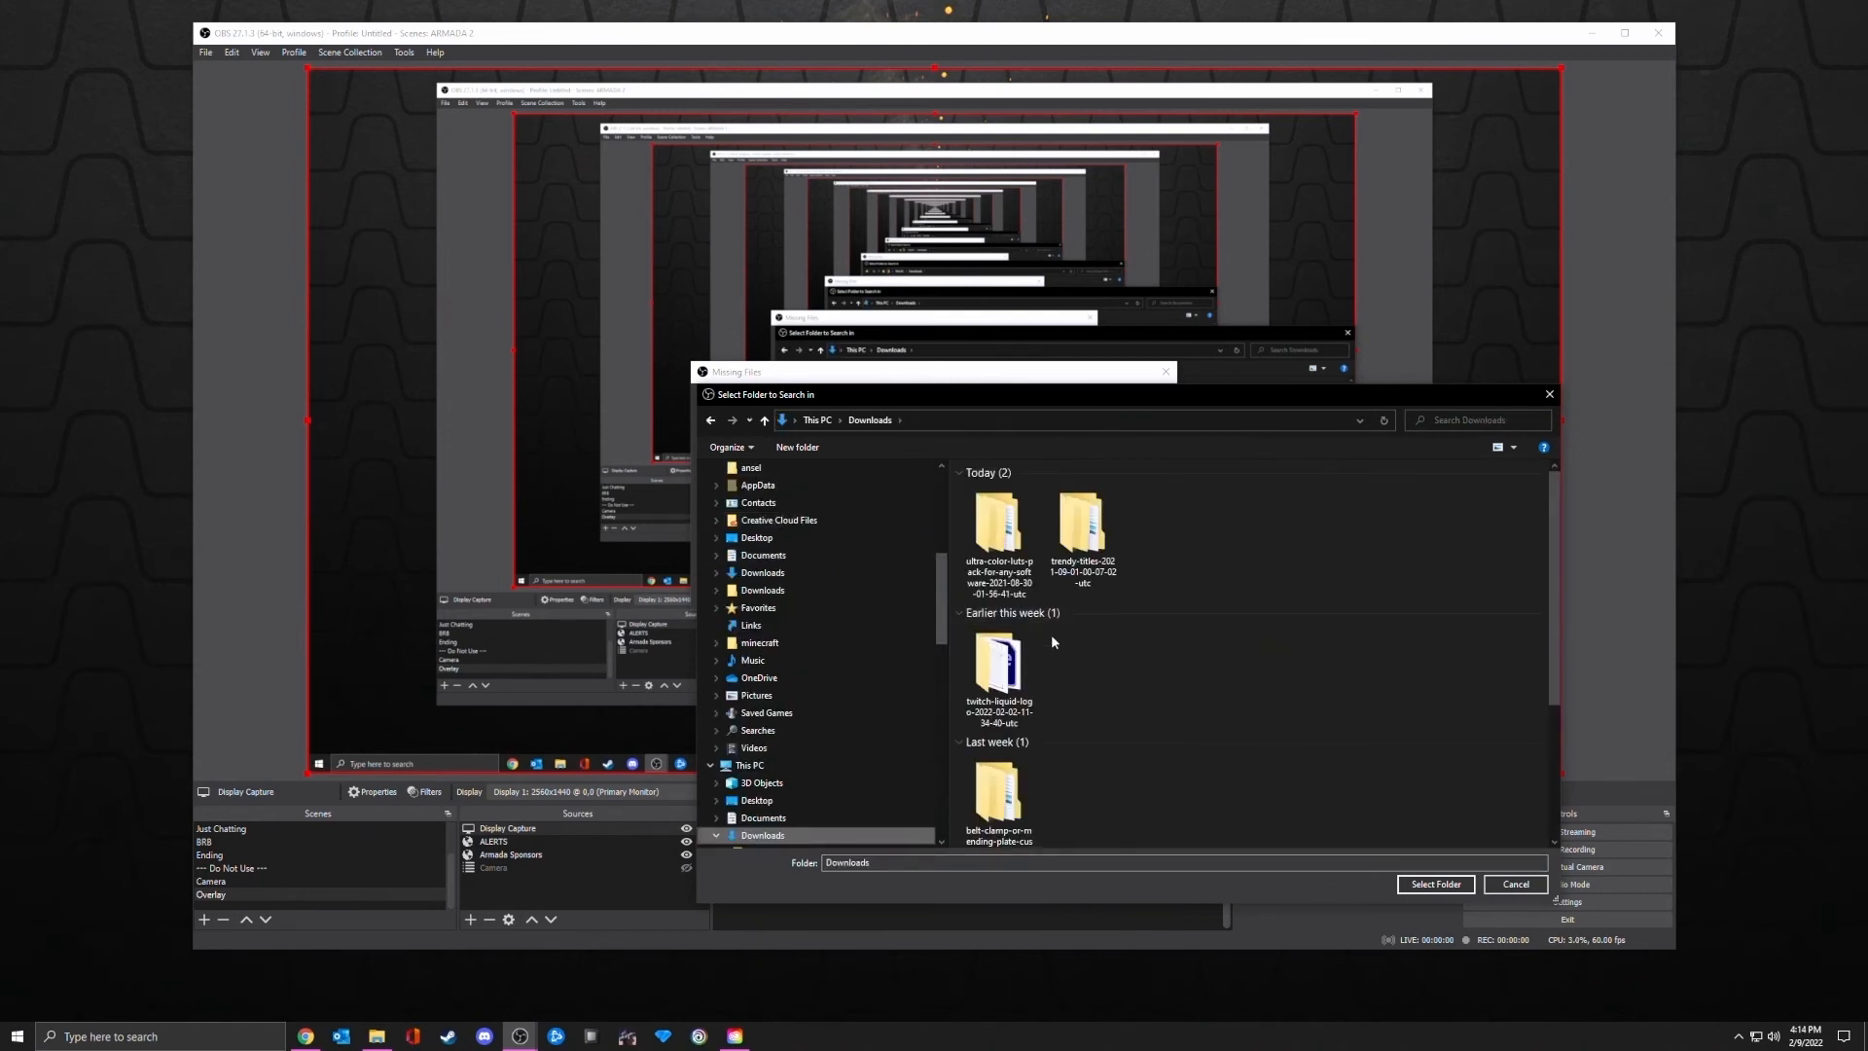
scroll(1051, 634, "down", 3)
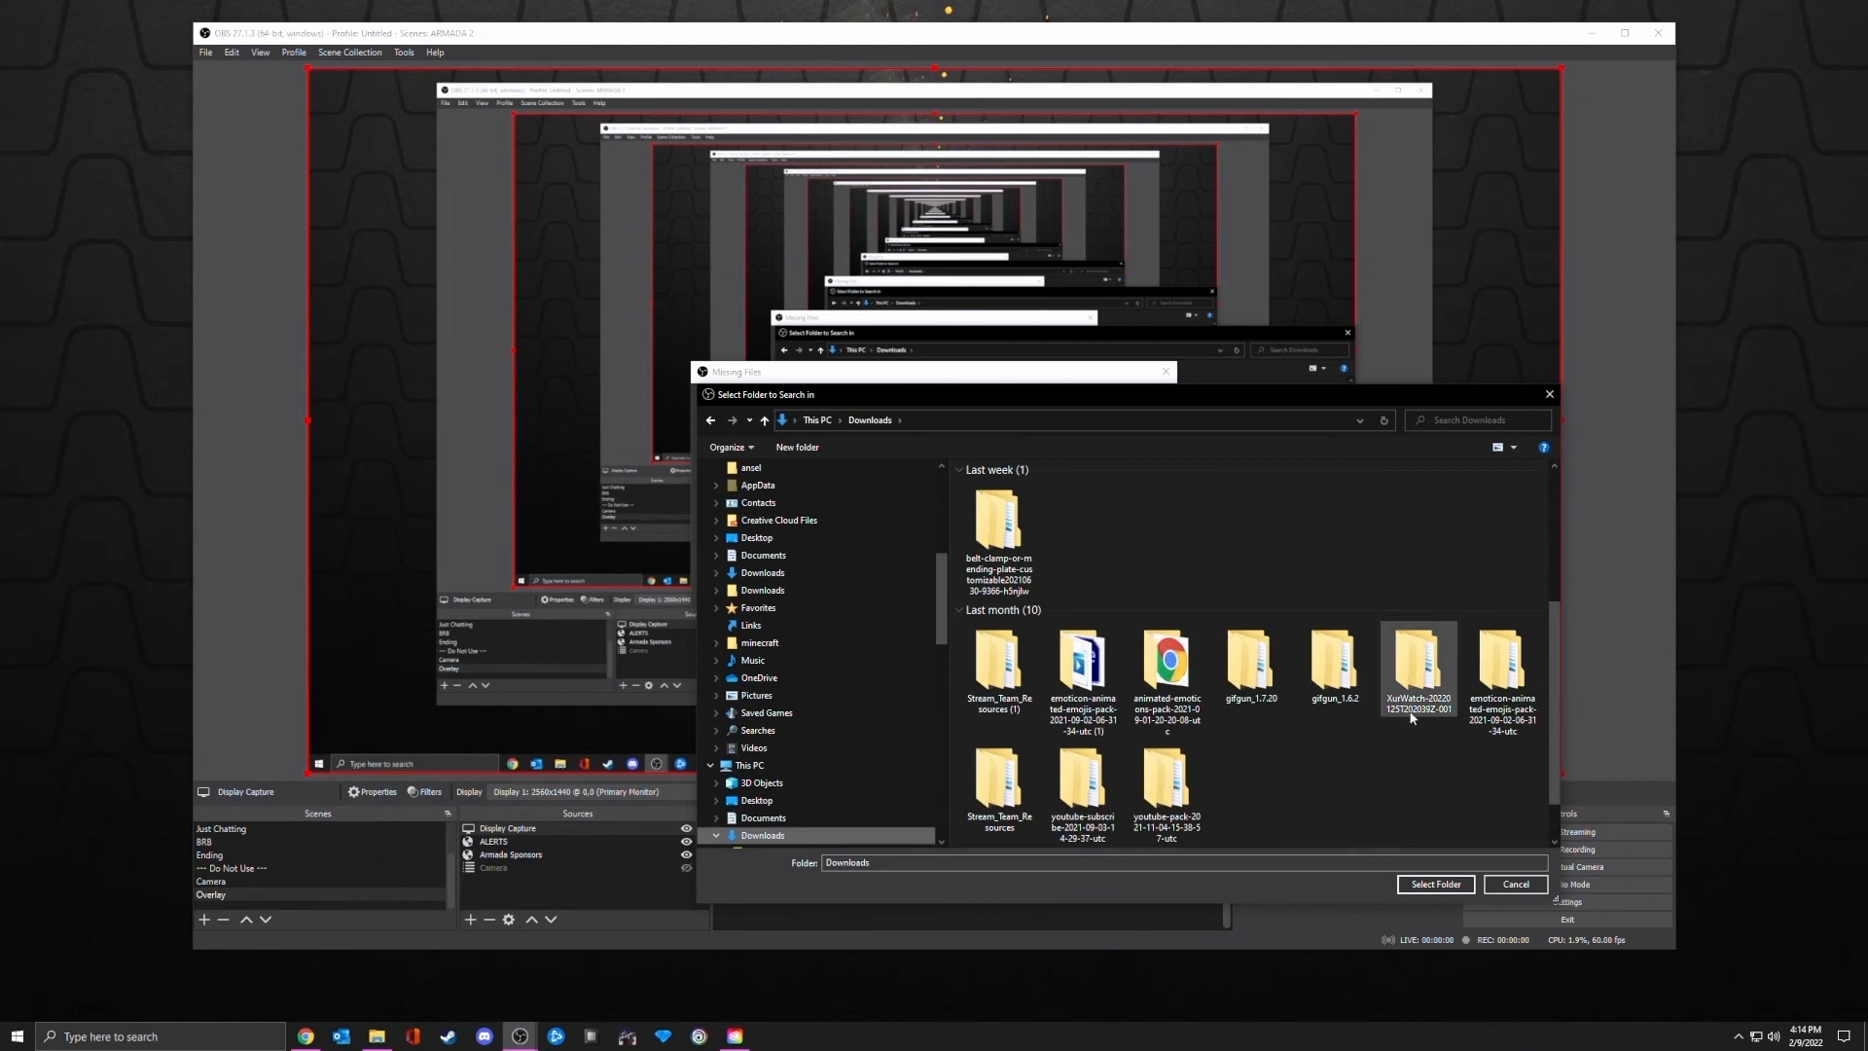
left_click(986, 678)
double_click(986, 678)
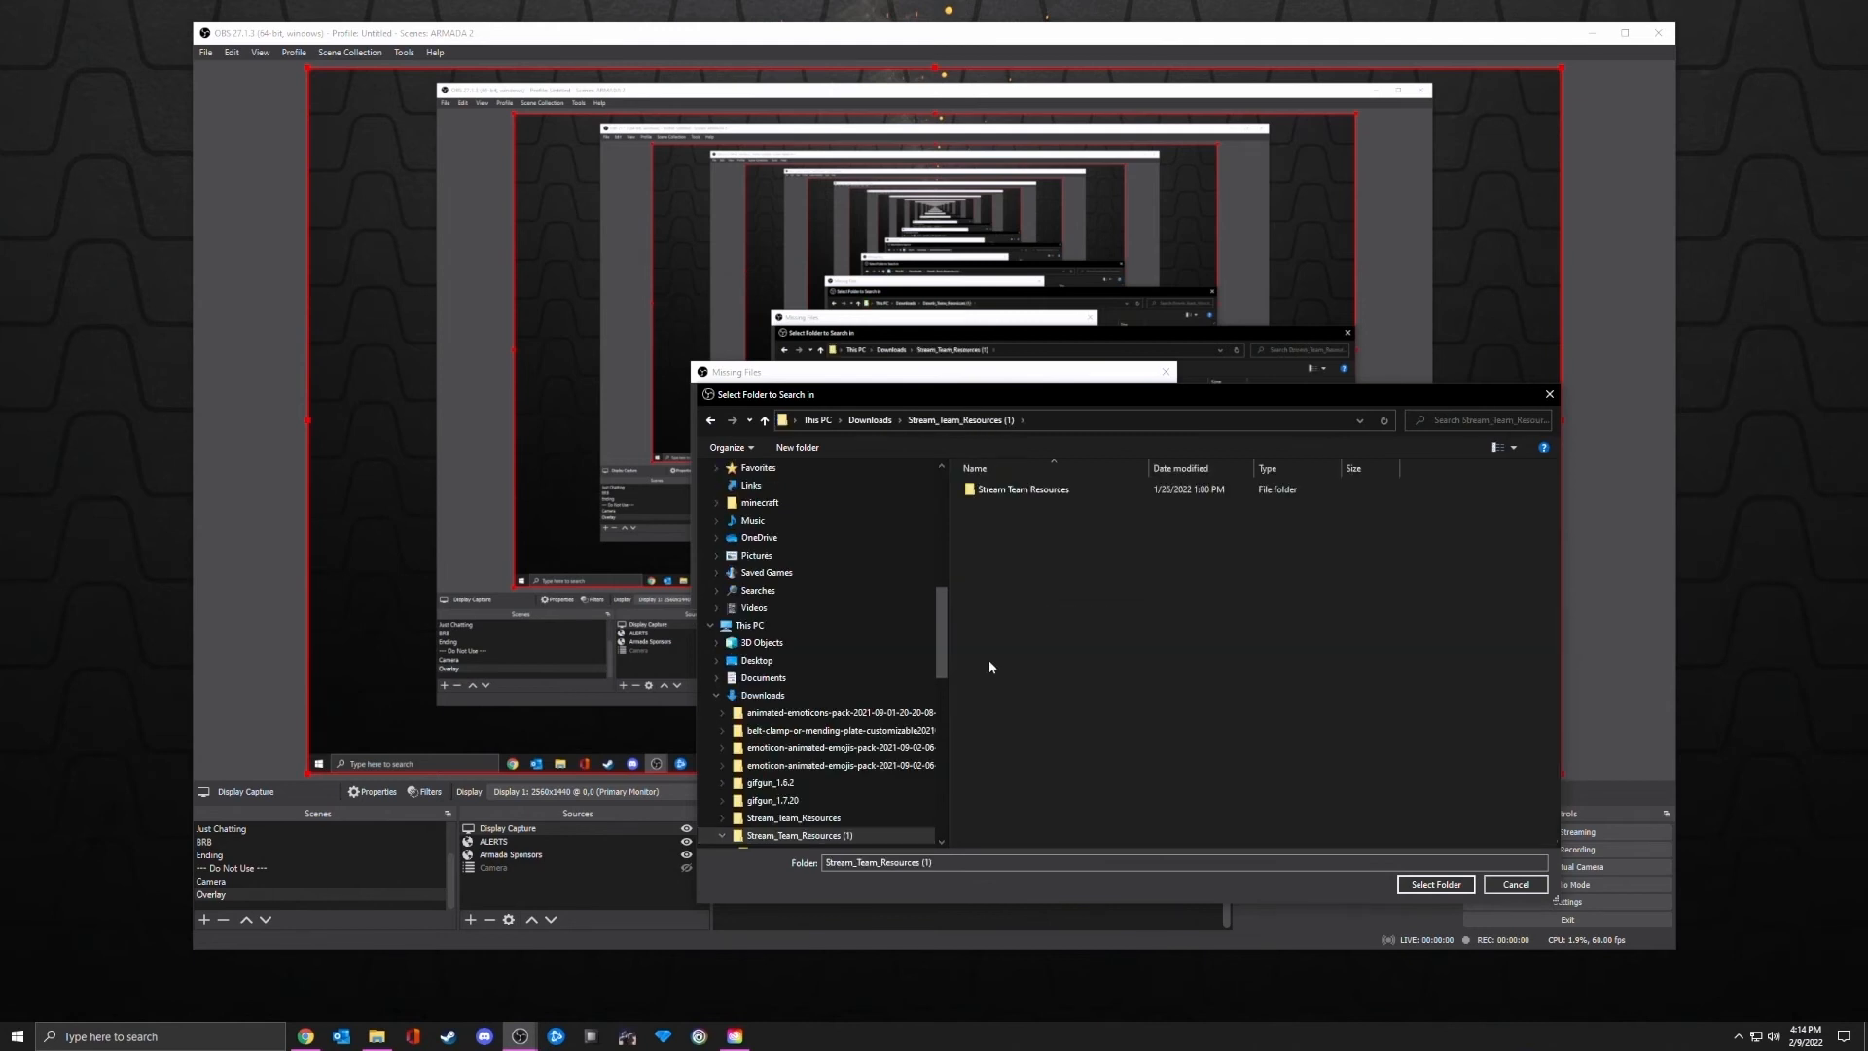
double_click(1000, 492)
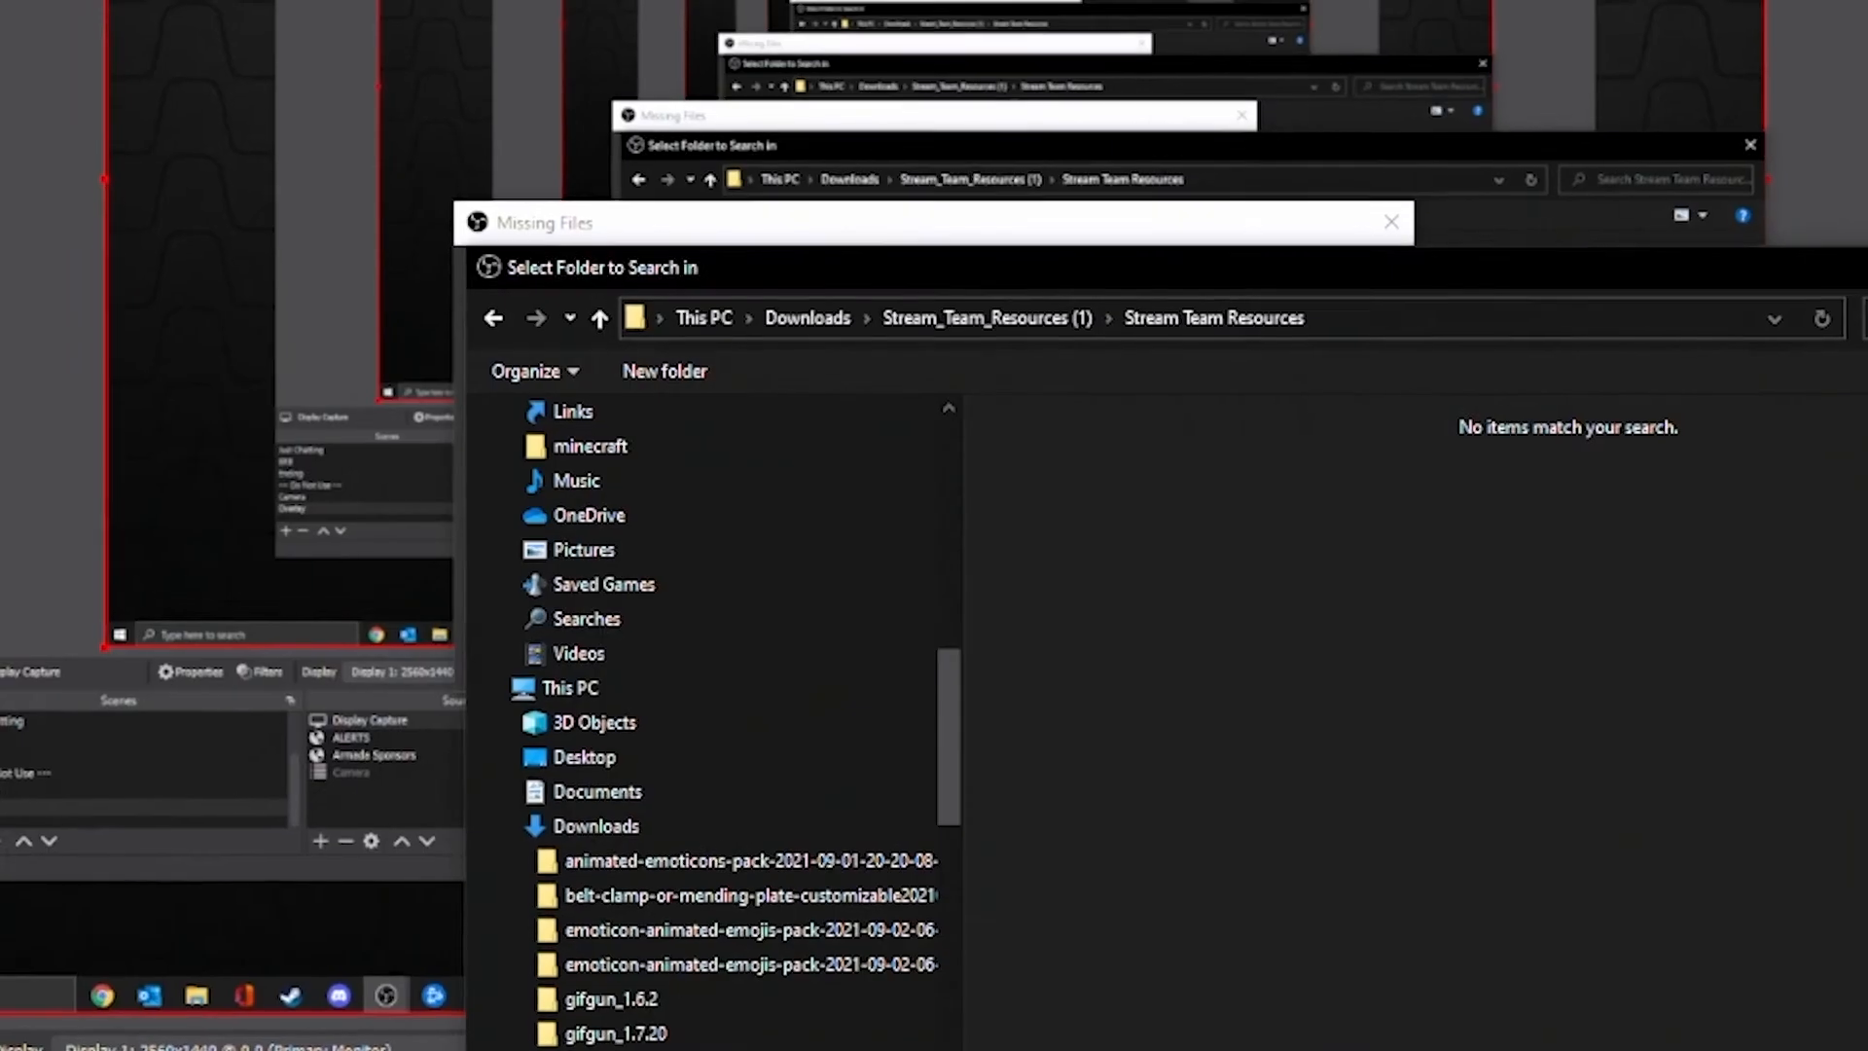
left_click(1858, 1044)
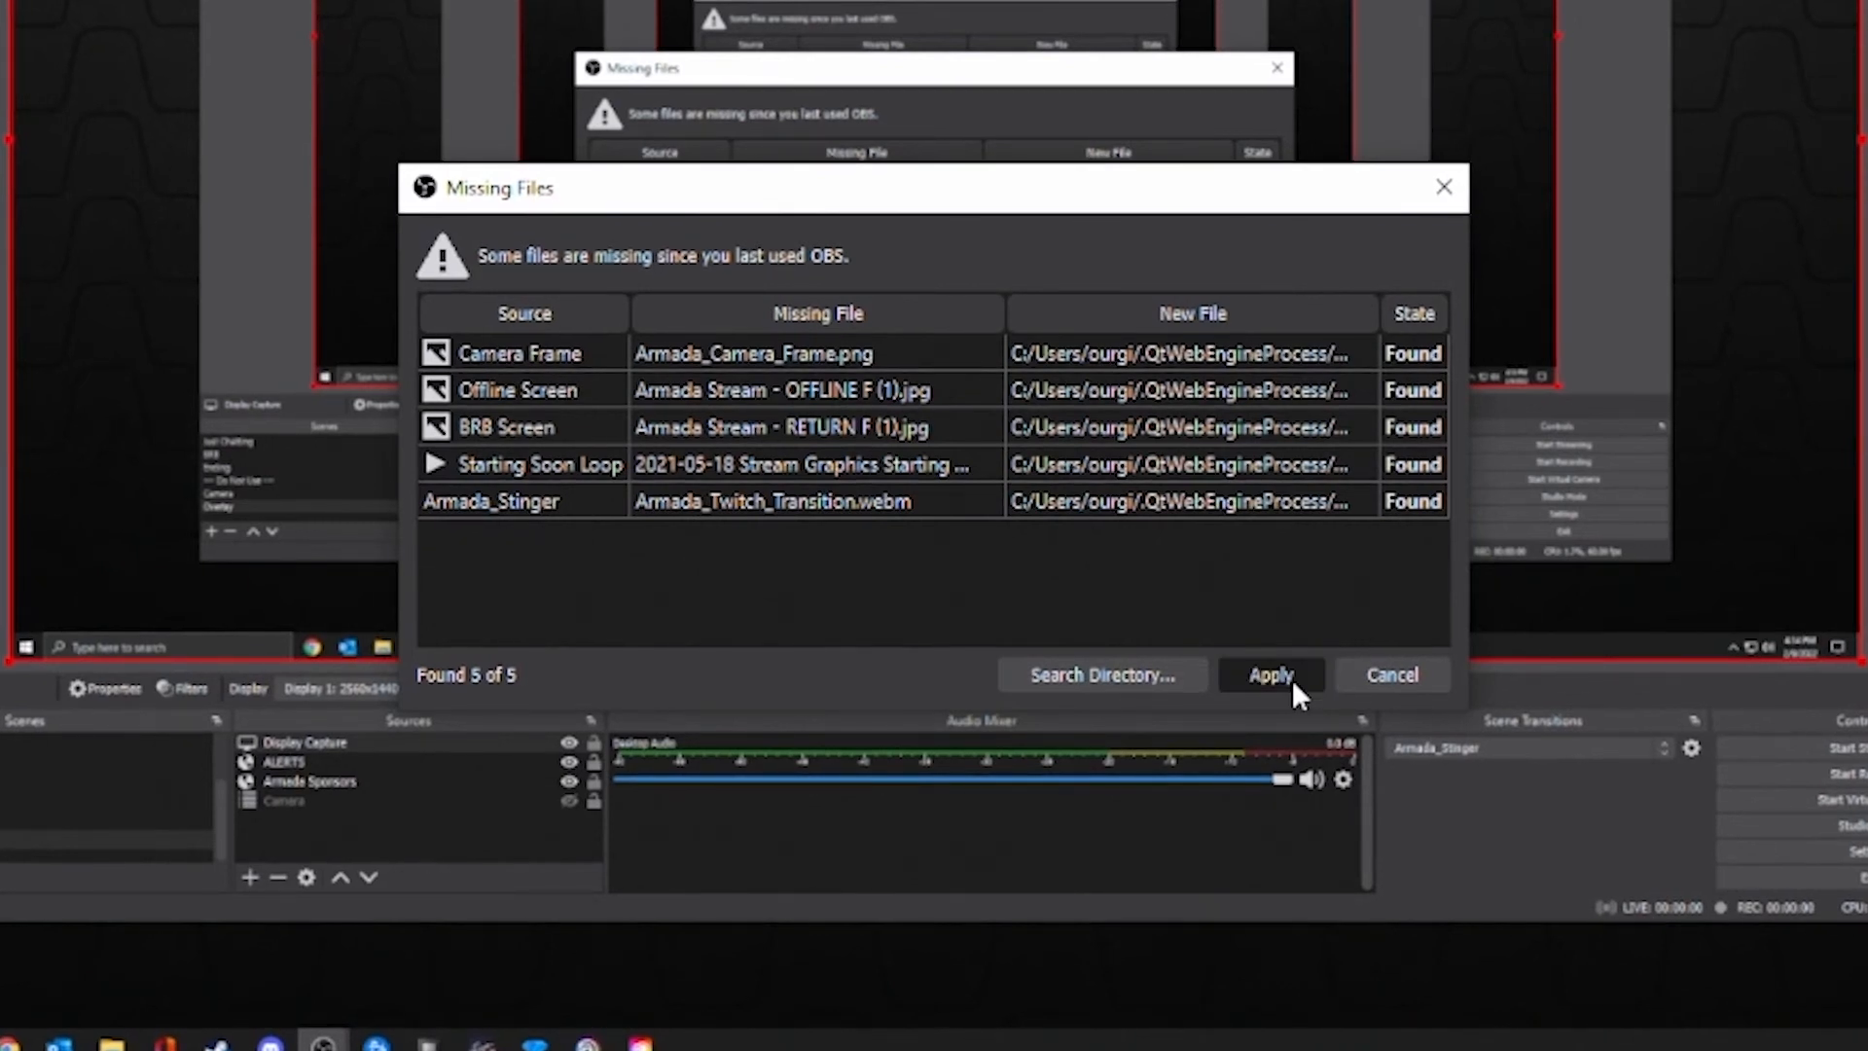
left_click(1293, 679)
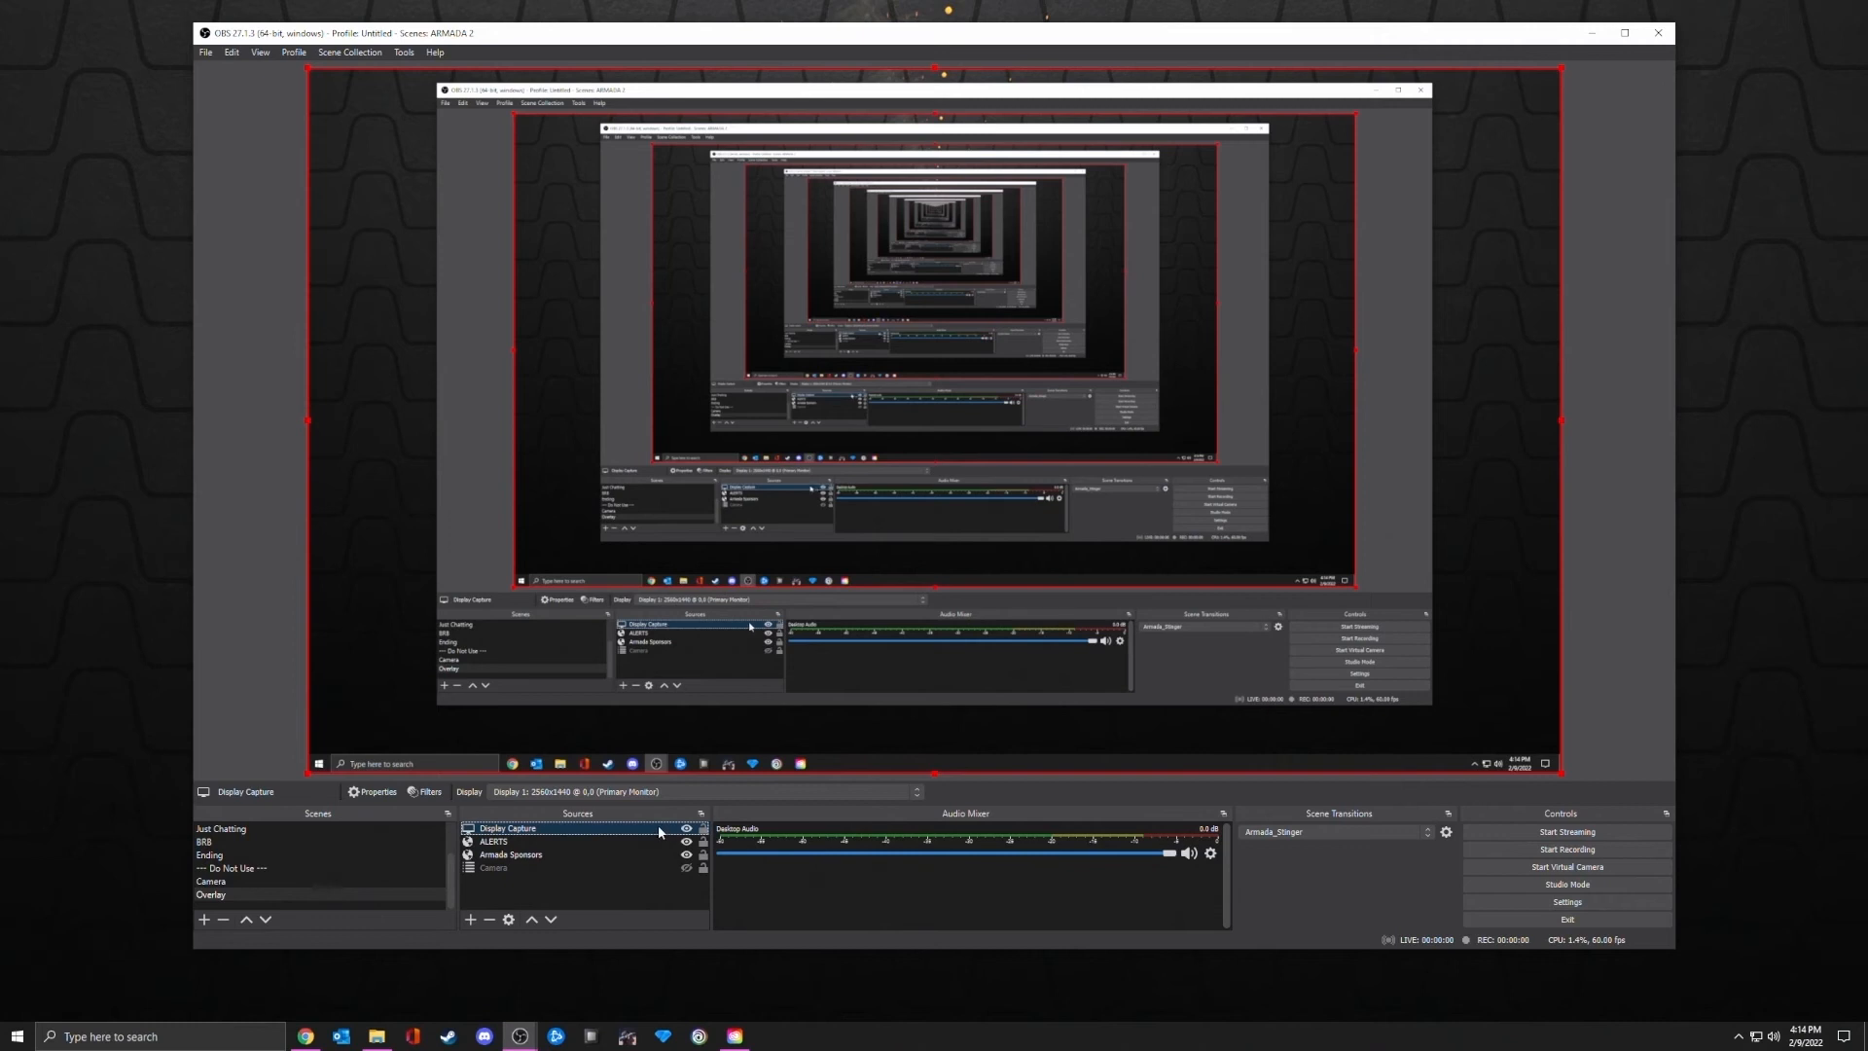
left_click_drag(450, 865, 449, 817)
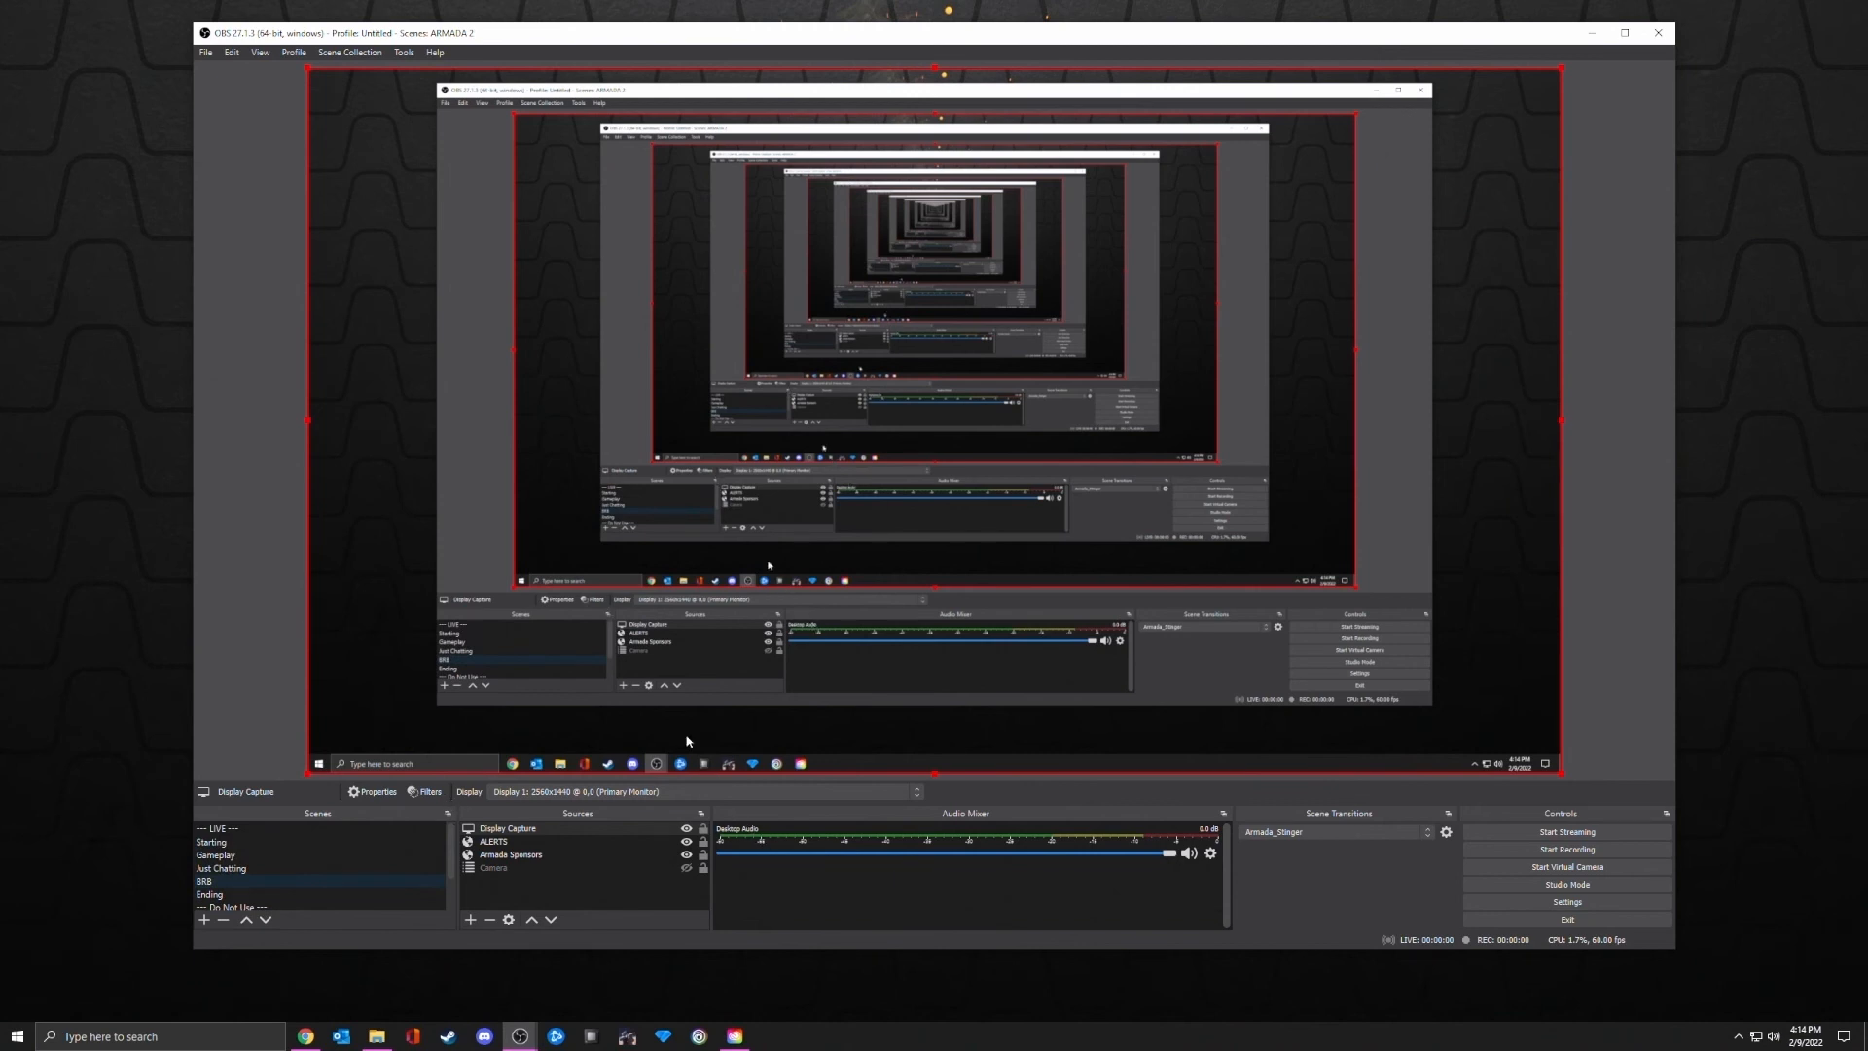